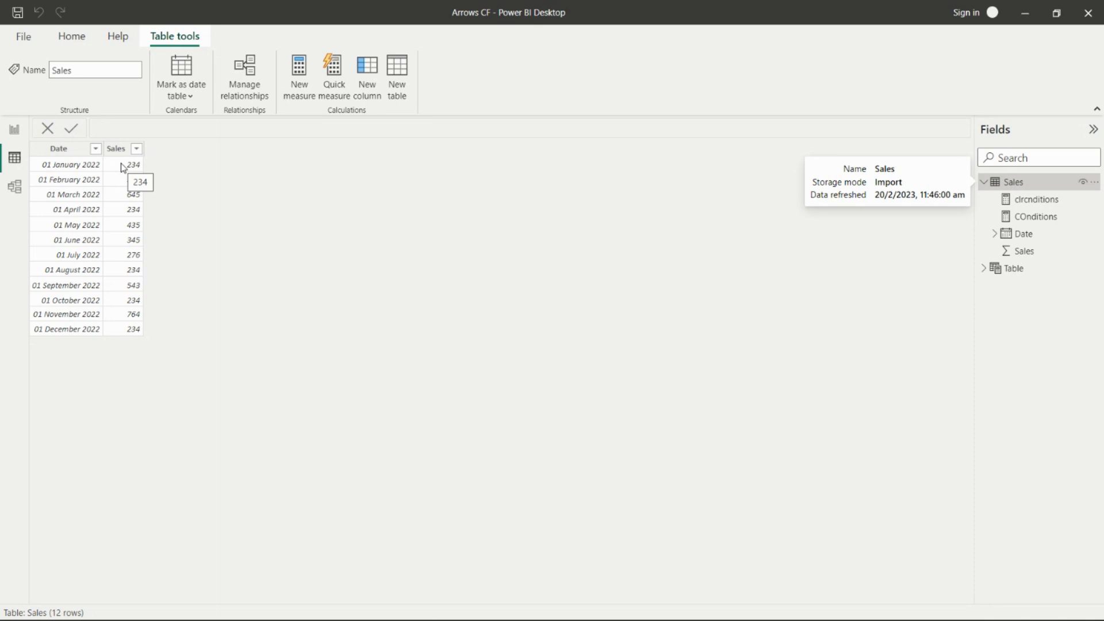
Switch from Data view back to the report page with the Conditions arrow table
left_click(14, 128)
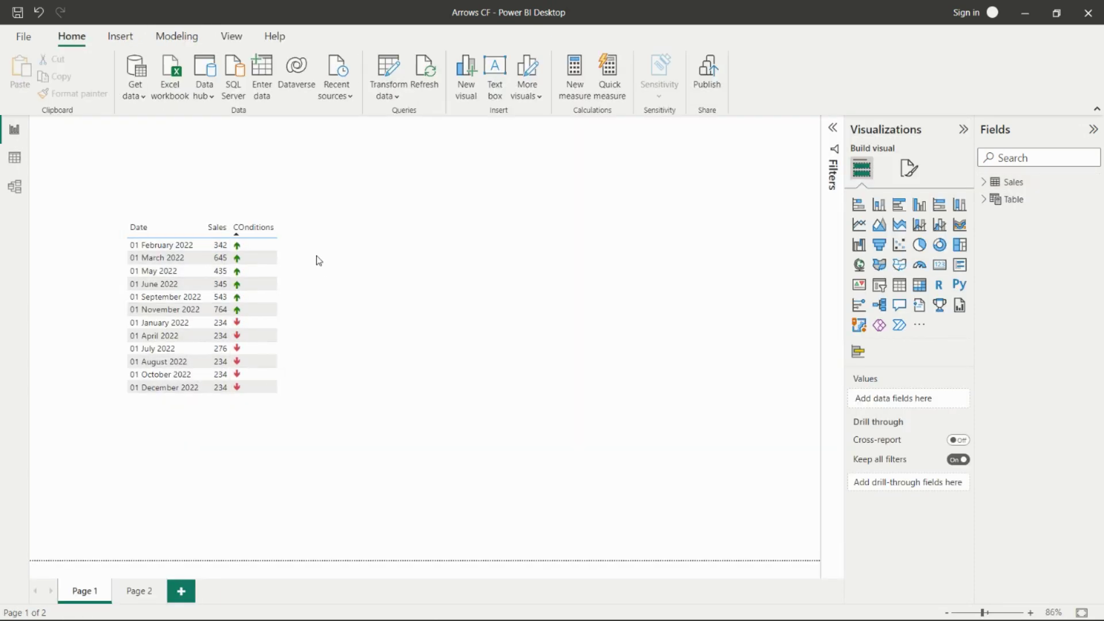
Add a new table visual, move and enlarge it, and add plain Date (not hierarchy)
left_click(902, 288)
left_click_drag(241, 165, 439, 215)
left_click_drag(427, 286, 427, 401)
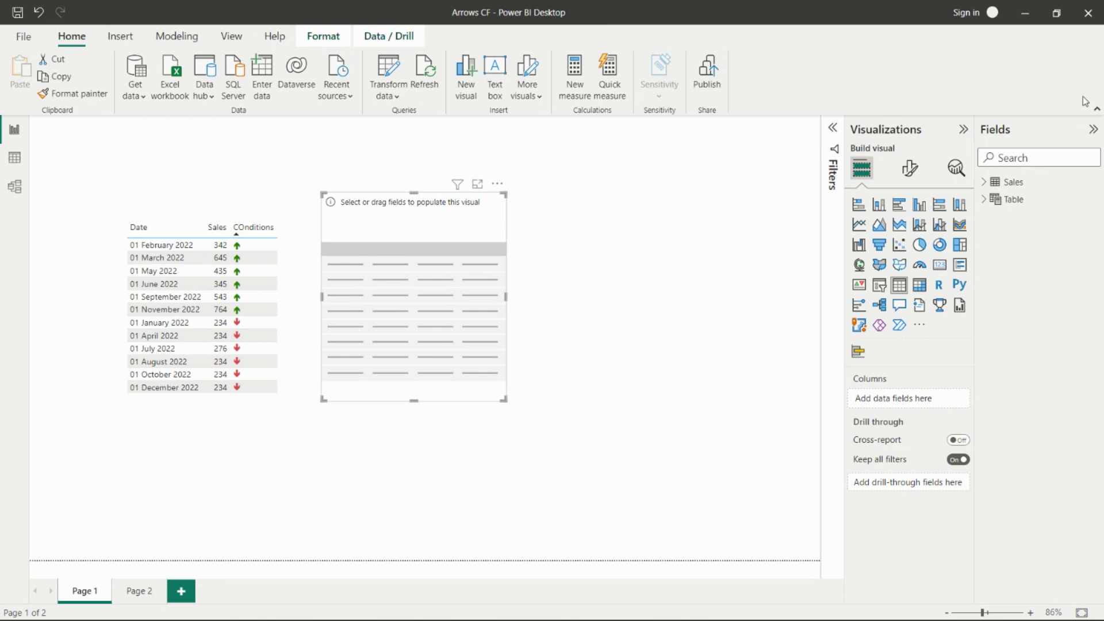
left_click(985, 183)
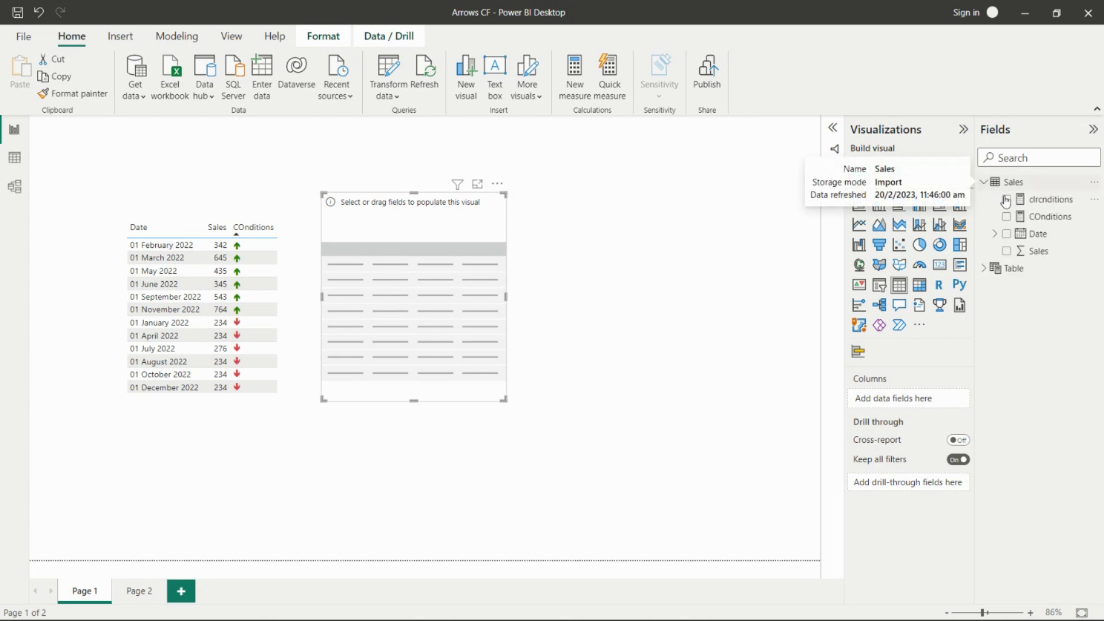
left_click_drag(1029, 233, 950, 402)
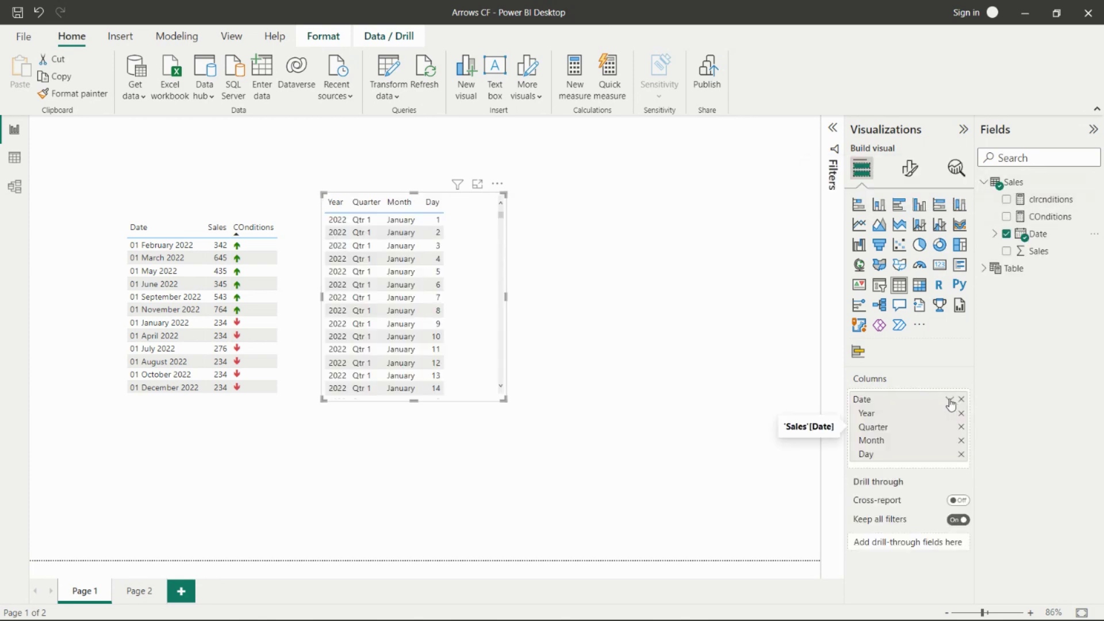
left_click(951, 401)
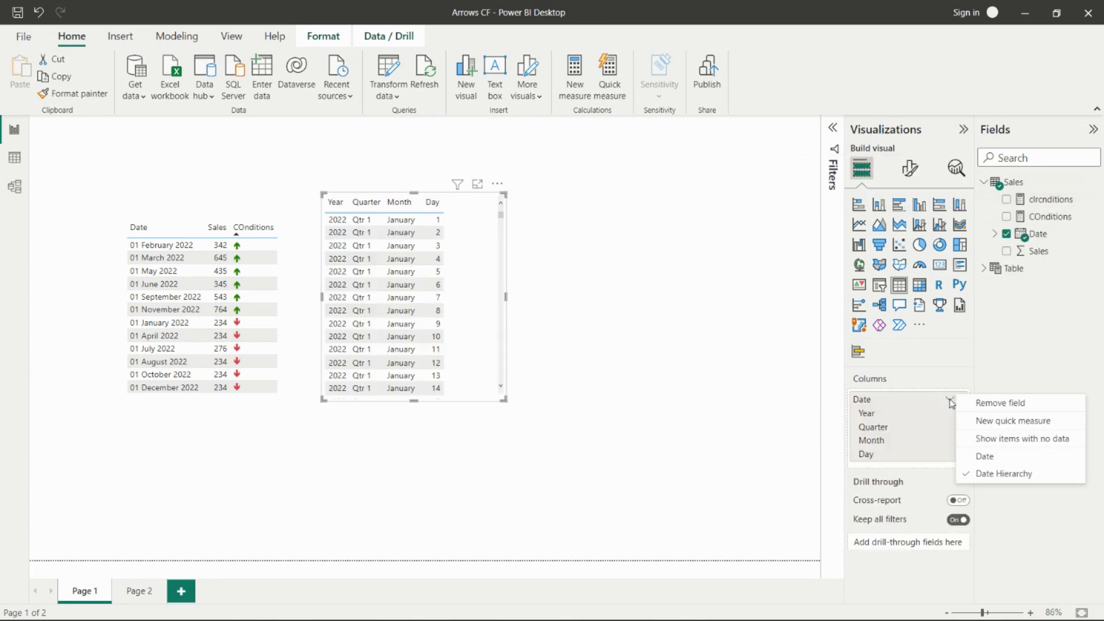
left_click(985, 457)
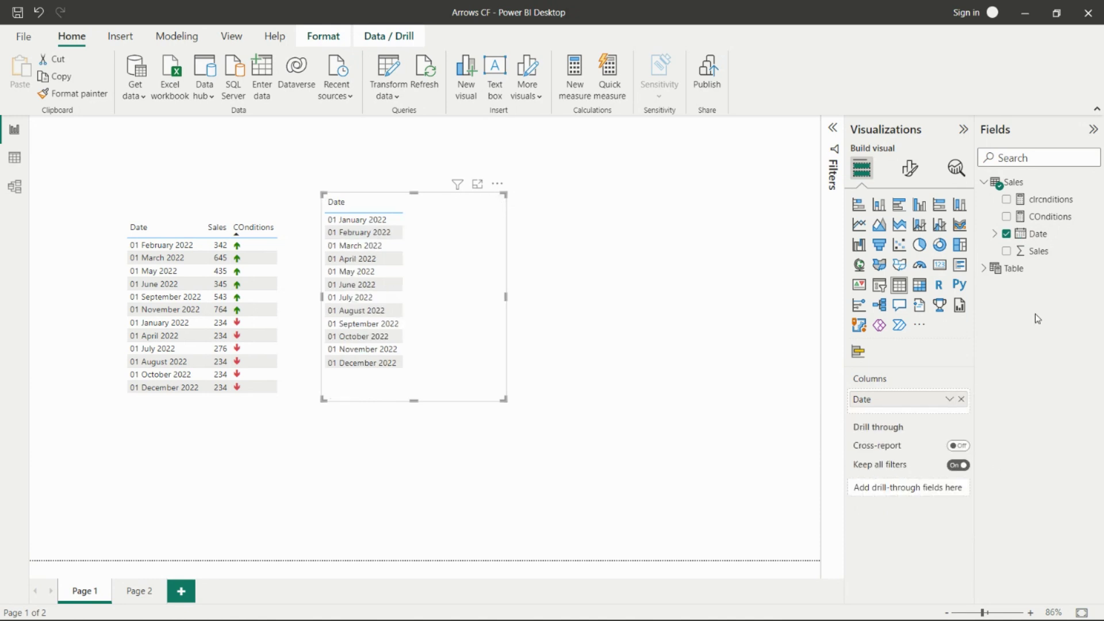
Add the Sales field to the table and rename Sum of Sales to Sales
left_click_drag(1039, 251, 899, 417)
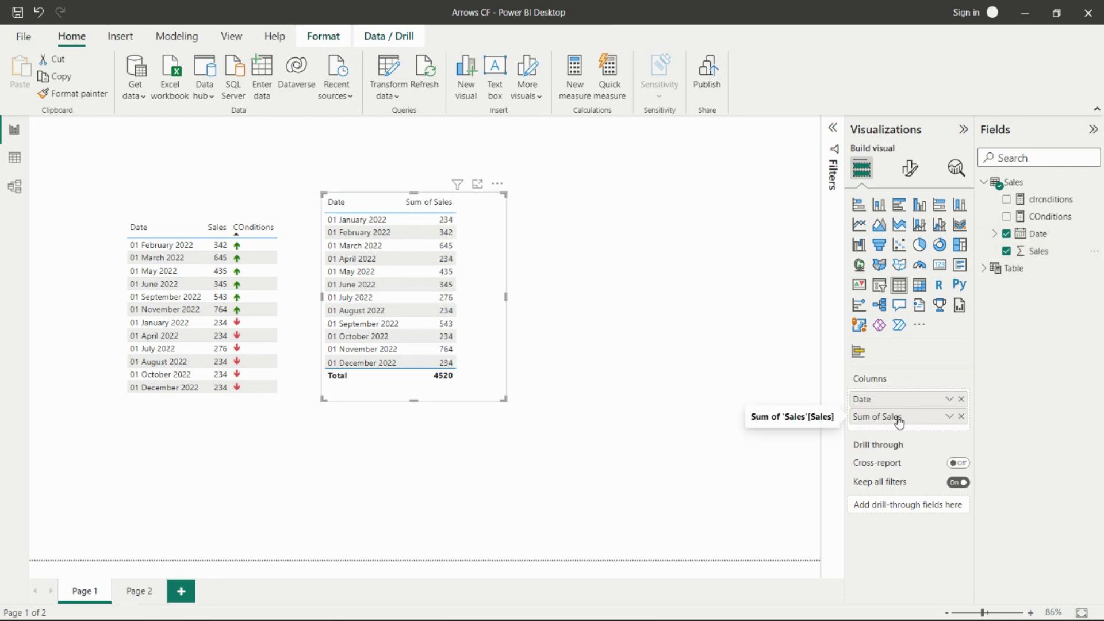
double_click(878, 419)
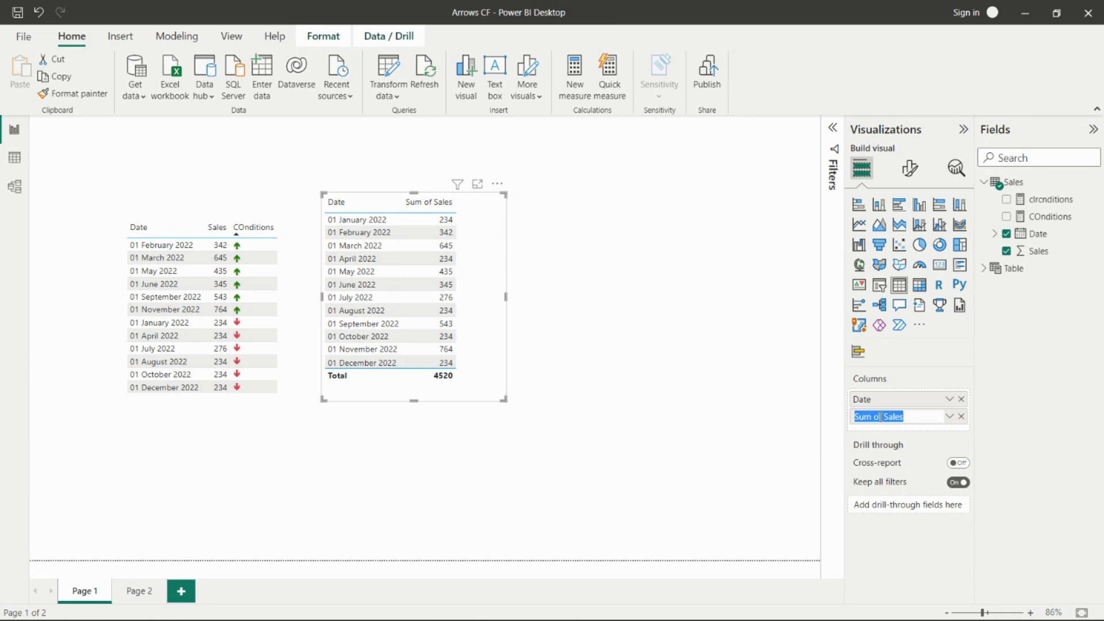
left_click(880, 417)
key("Delete")
key("Delete")
key("BackSpace")
key("BackSpace")
key("BackSpace")
key("BackSpace")
key("BackSpace")
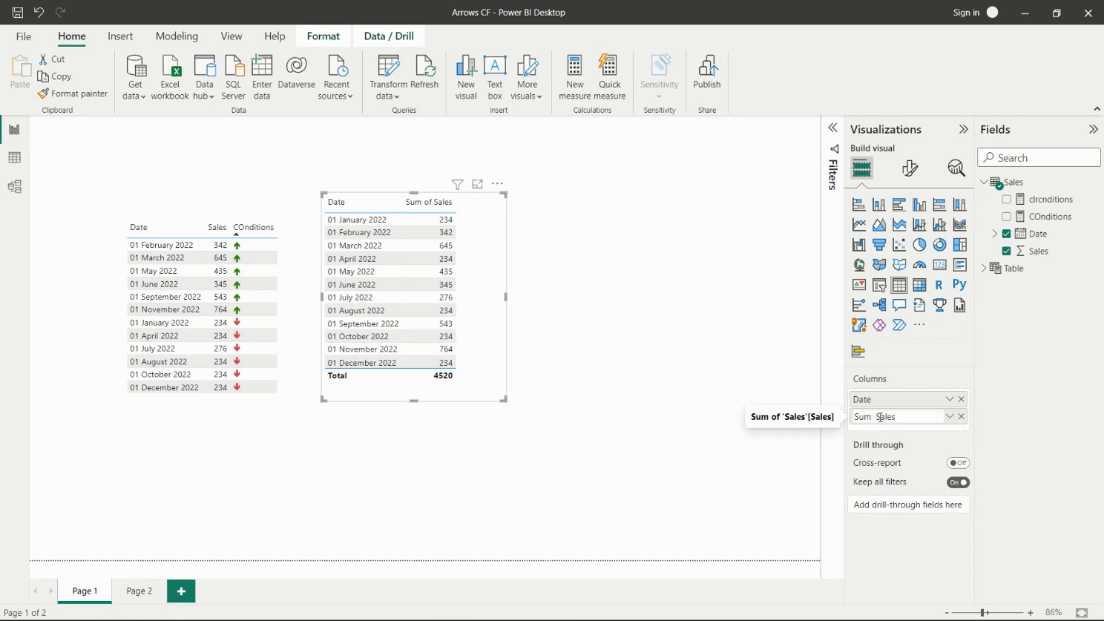
key("Return")
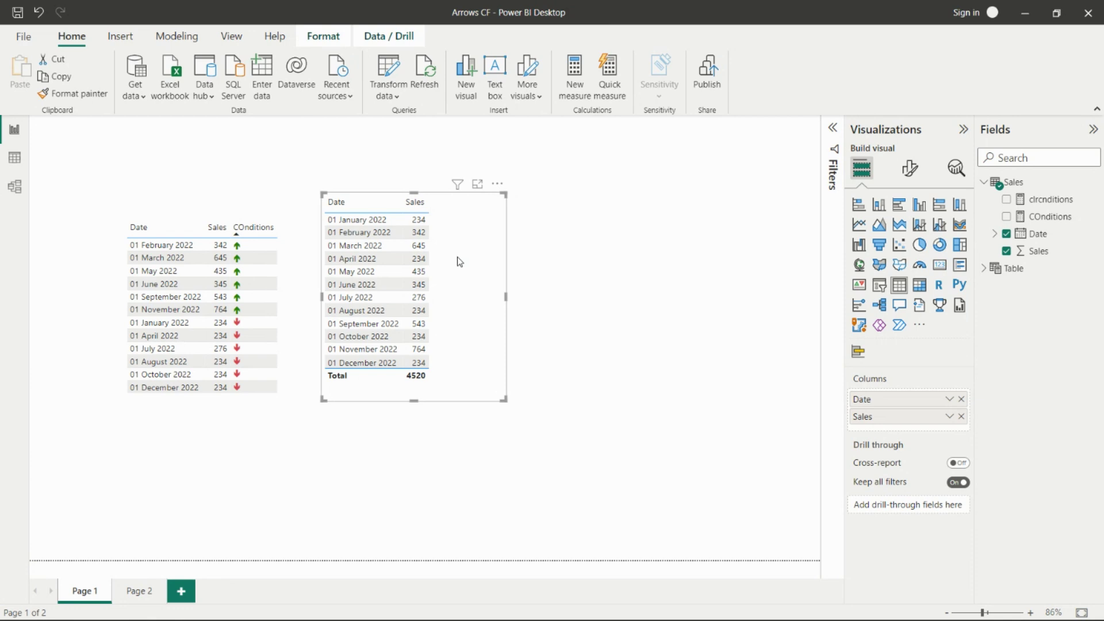
left_click(1043, 224)
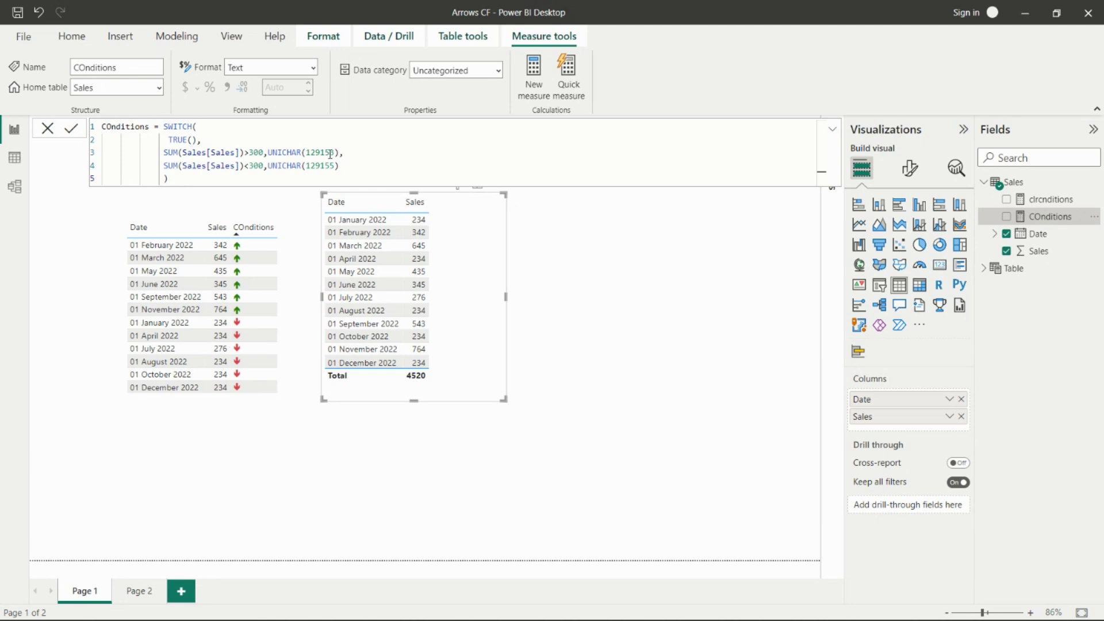
scroll(330, 152, "up", 2, "ctrl")
left_click(458, 169)
scroll(458, 169, "up", 3, "ctrl")
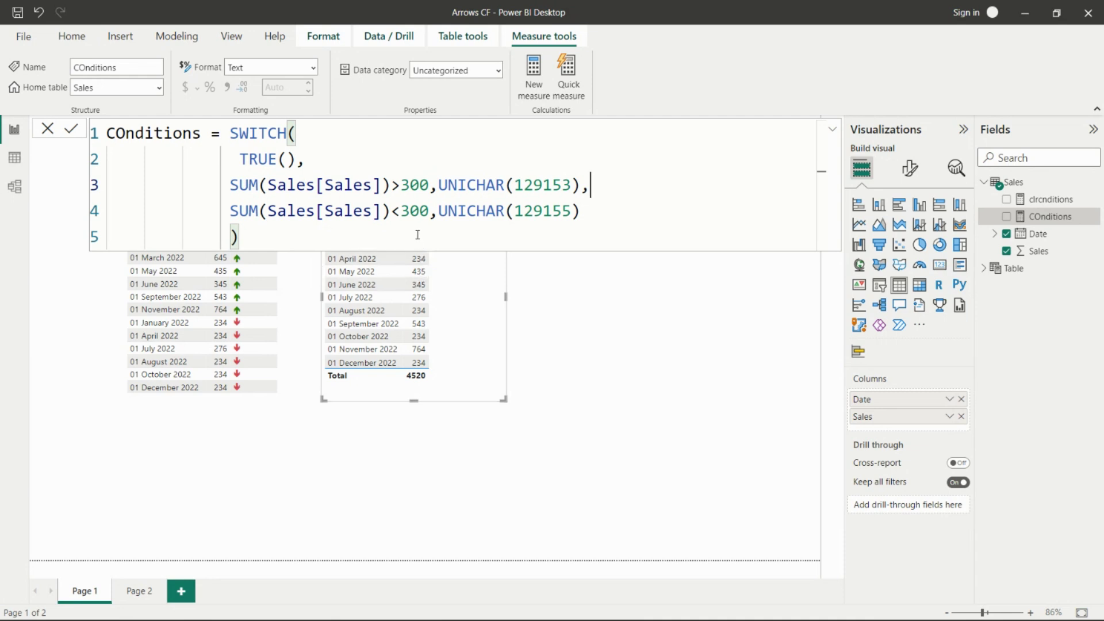
left_click_drag(230, 186, 382, 184)
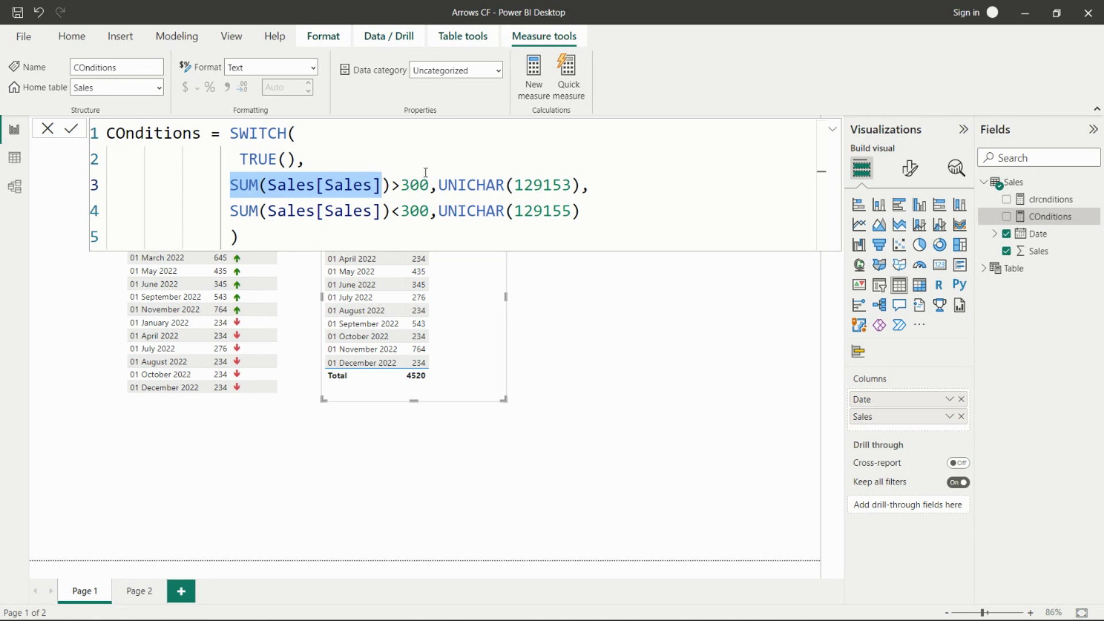
left_click_drag(449, 185, 575, 184)
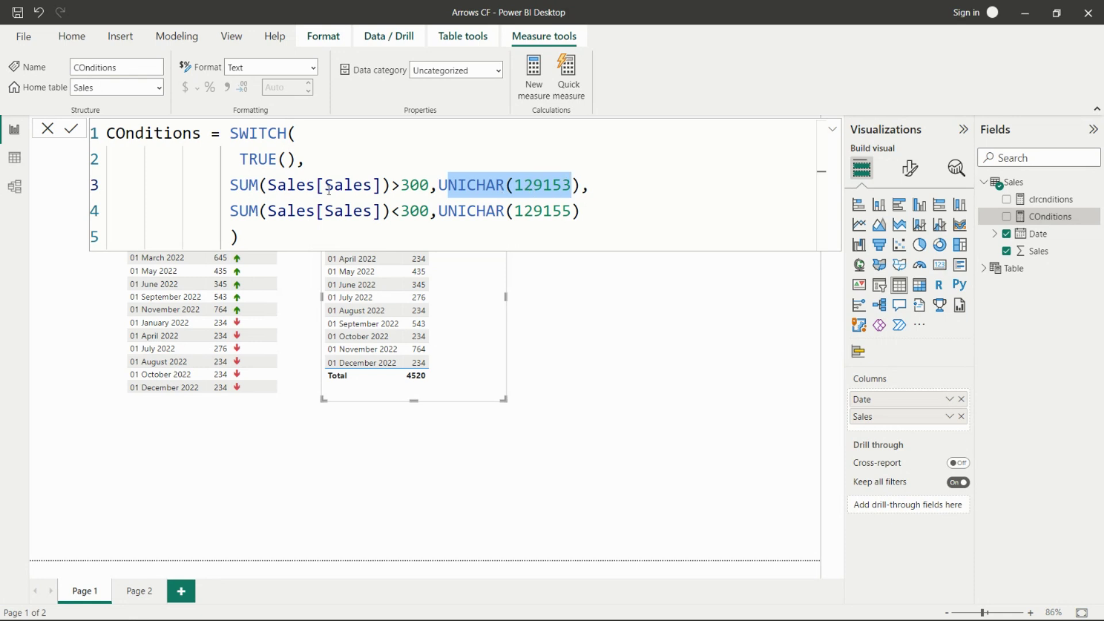
left_click(311, 227)
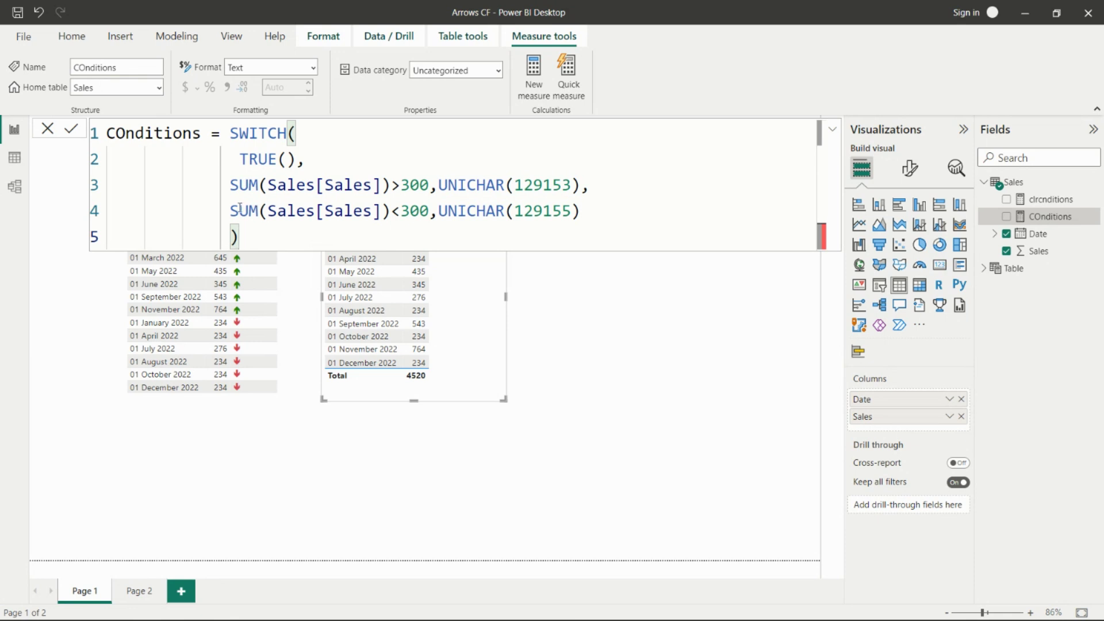
left_click(548, 212)
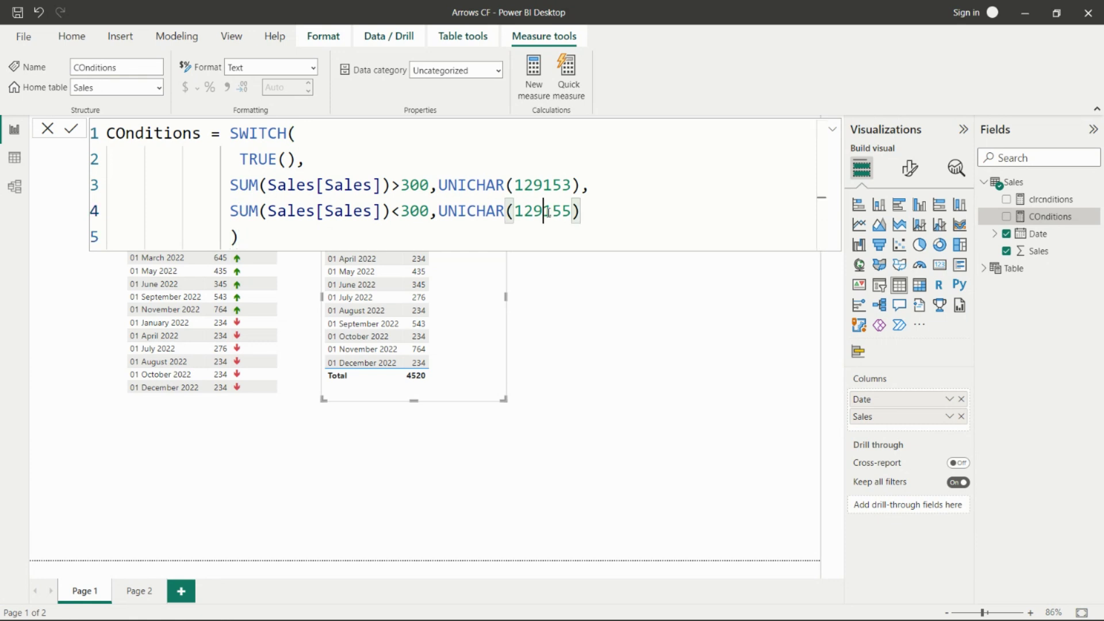
double_click(549, 212)
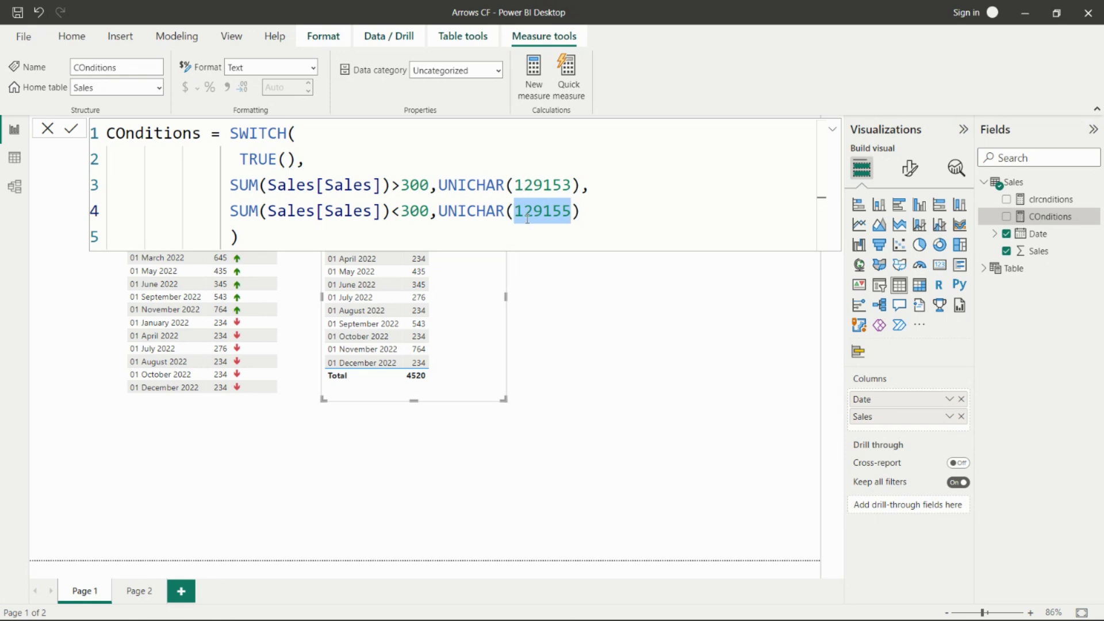
left_click(545, 248)
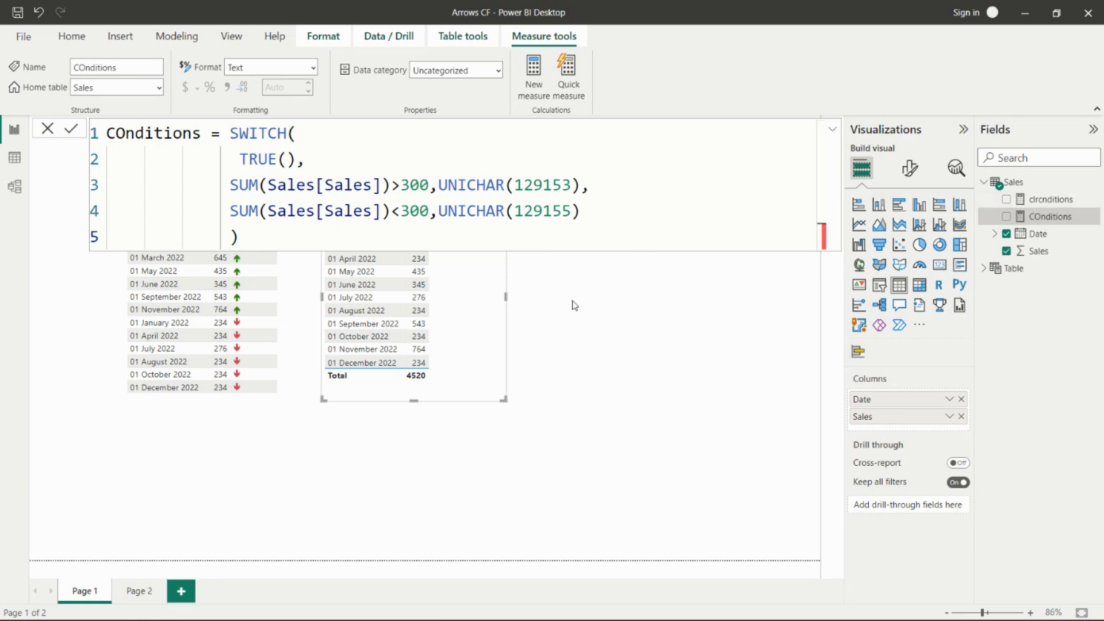
left_click(482, 296)
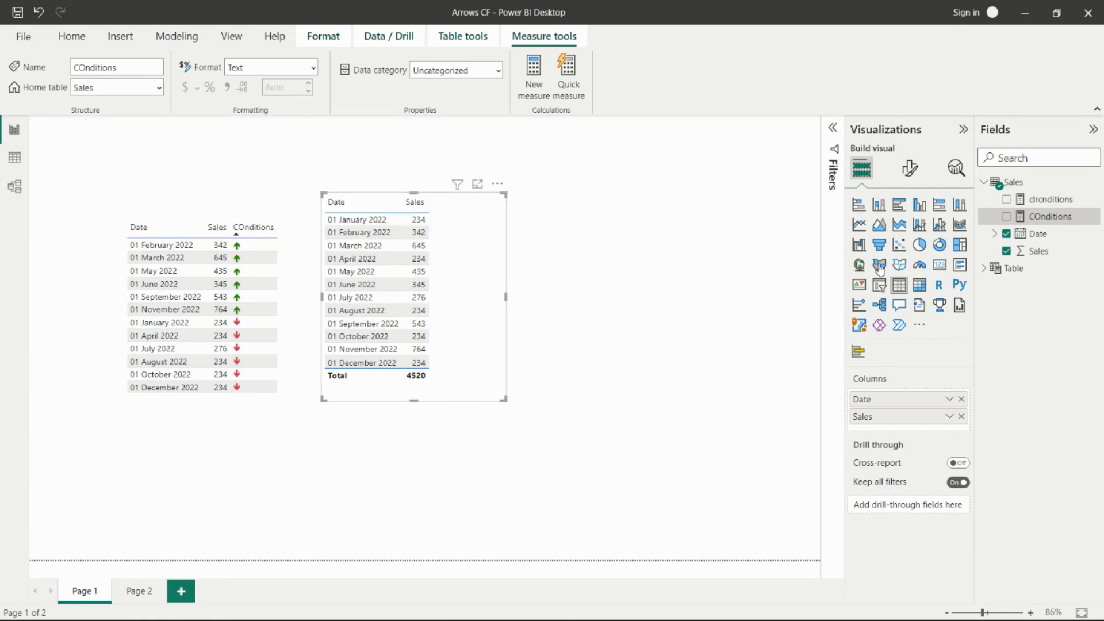
Add the COnditions measure as the new table's third column and select the clrcnditions measure
left_click_drag(1052, 218, 877, 434)
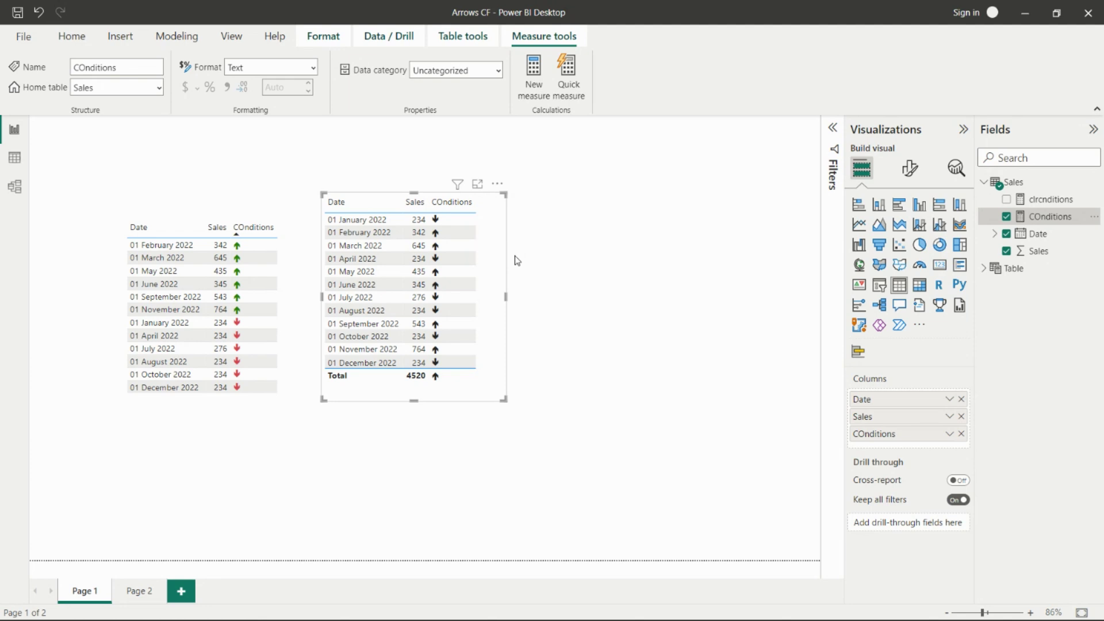
left_click(1044, 202)
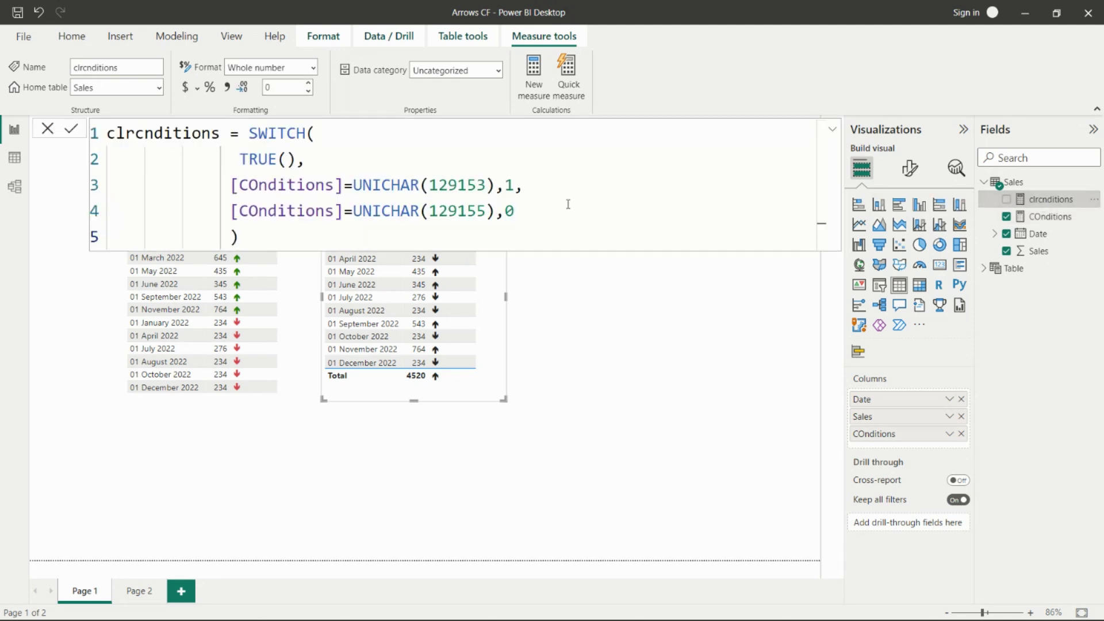
left_click(251, 134)
key("BackSpace")
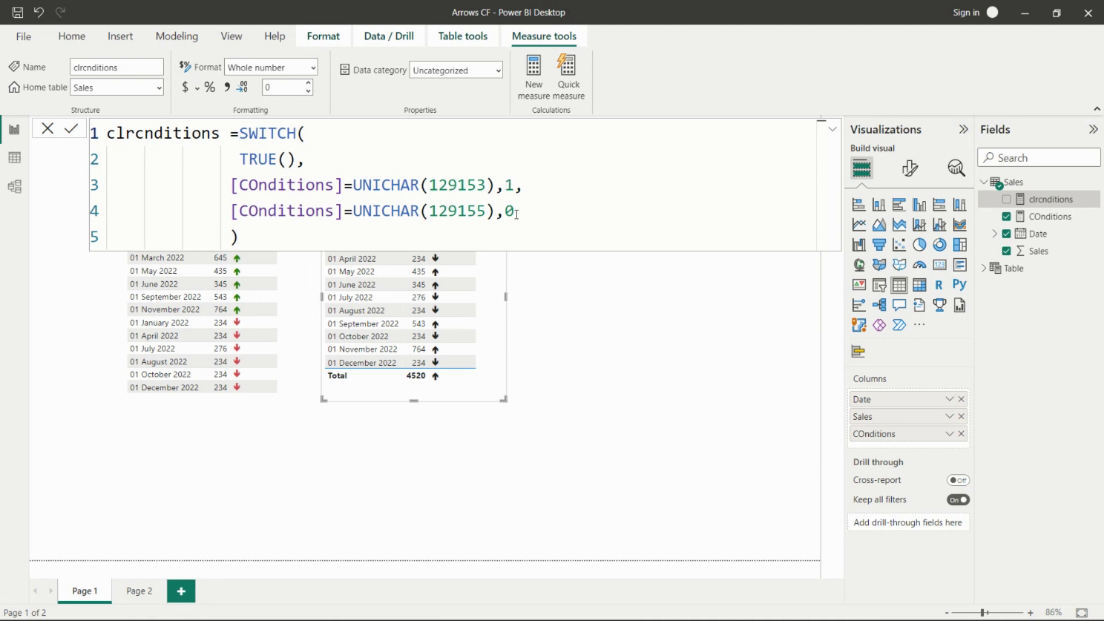
left_click(507, 238)
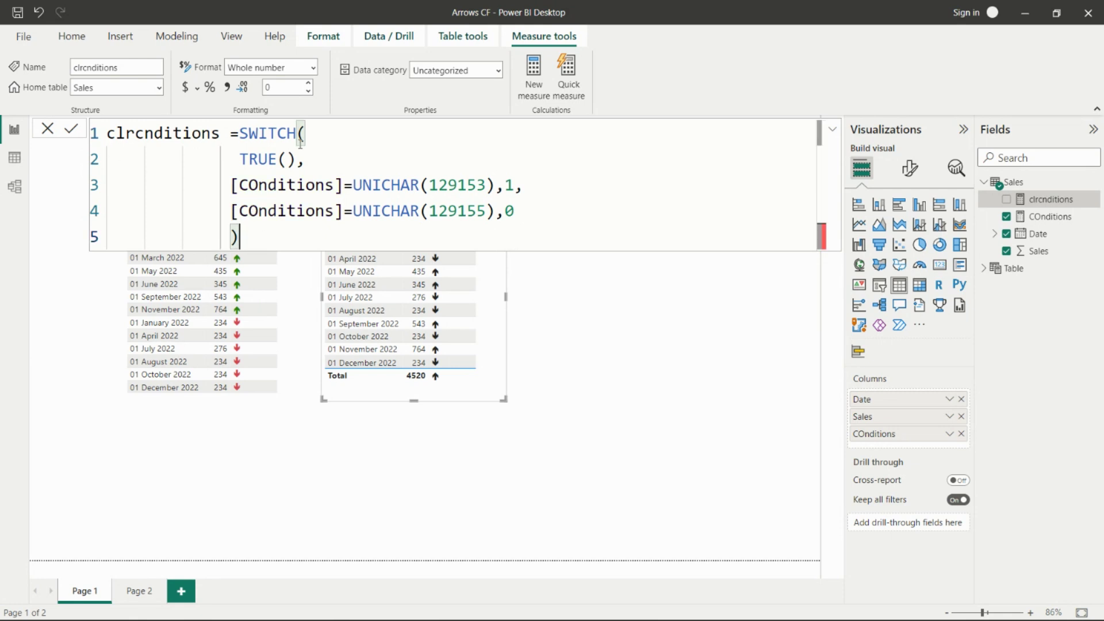
left_click(49, 130)
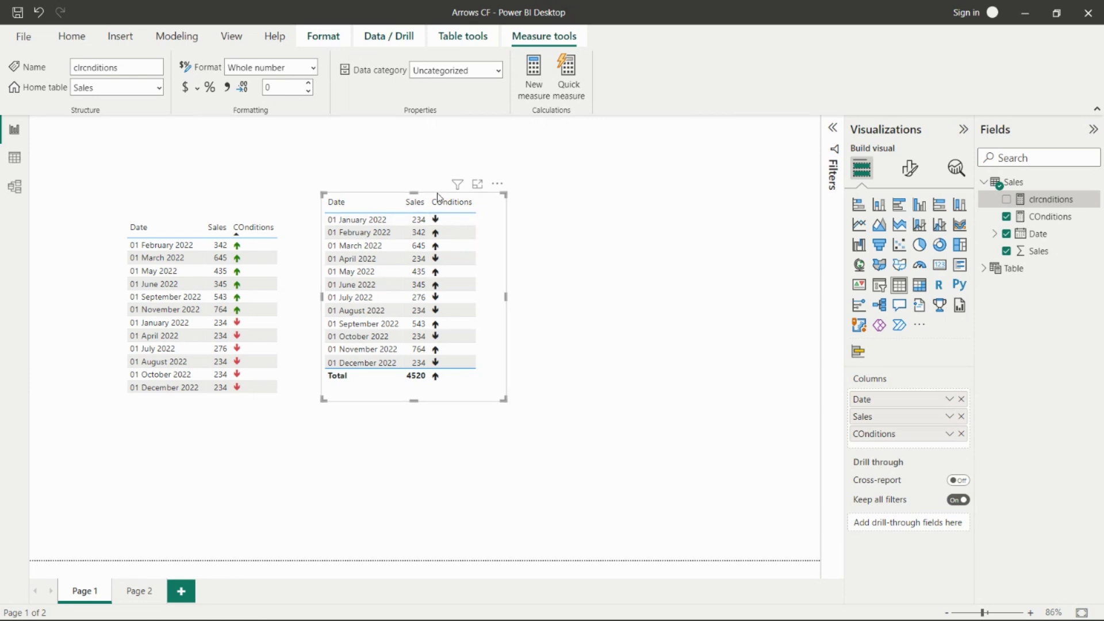
Open Conditional formatting > Font color for the new table's COnditions column
left_click(948, 434)
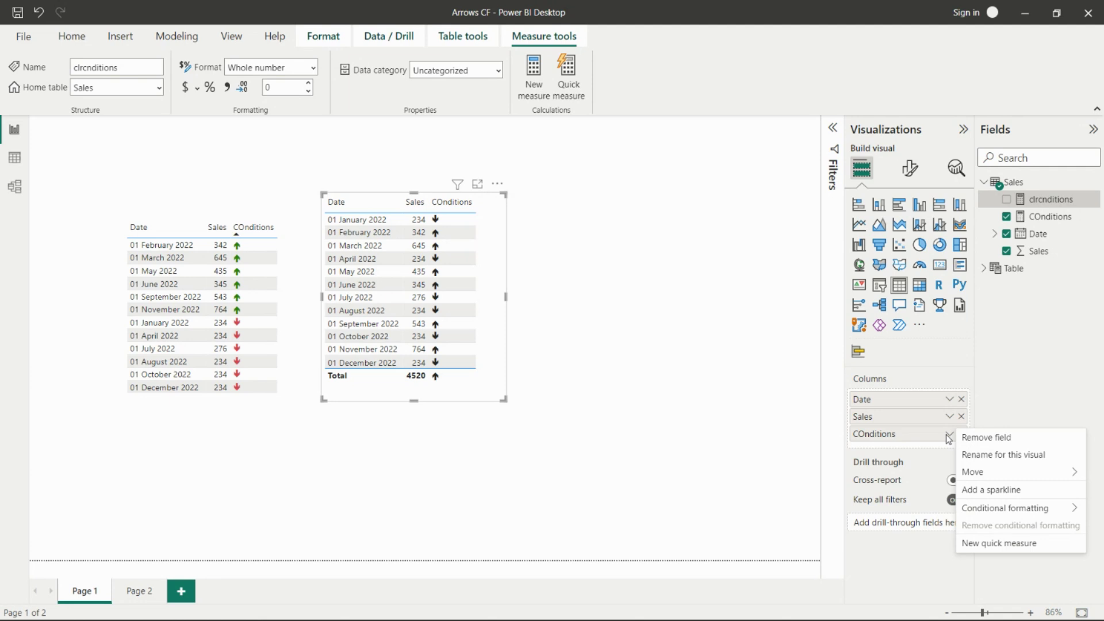
mouse_move(993, 512)
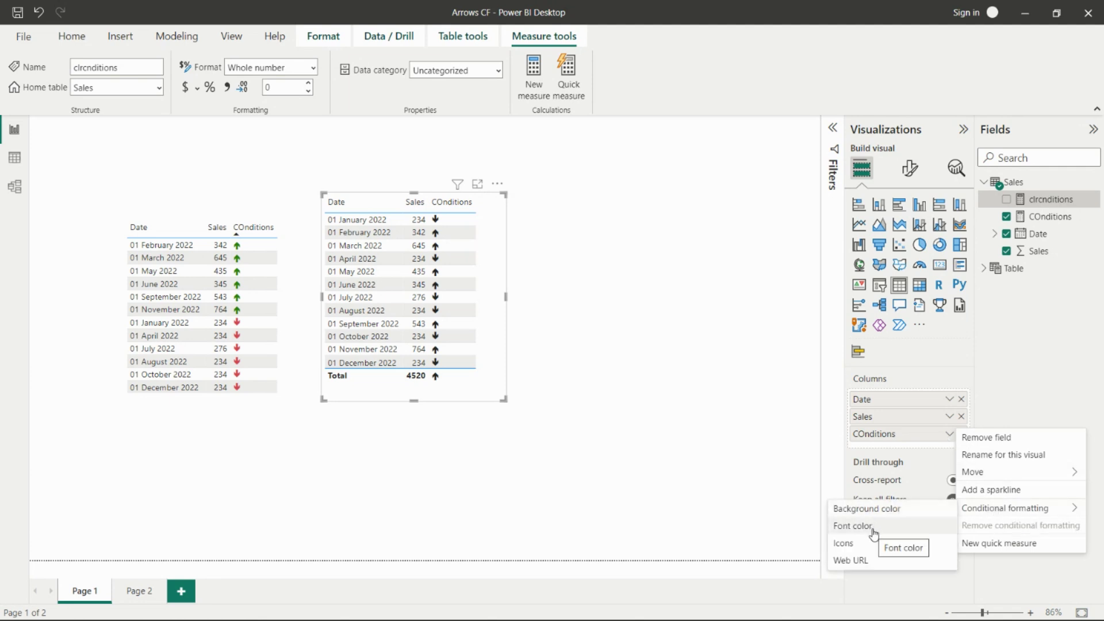
left_click(853, 526)
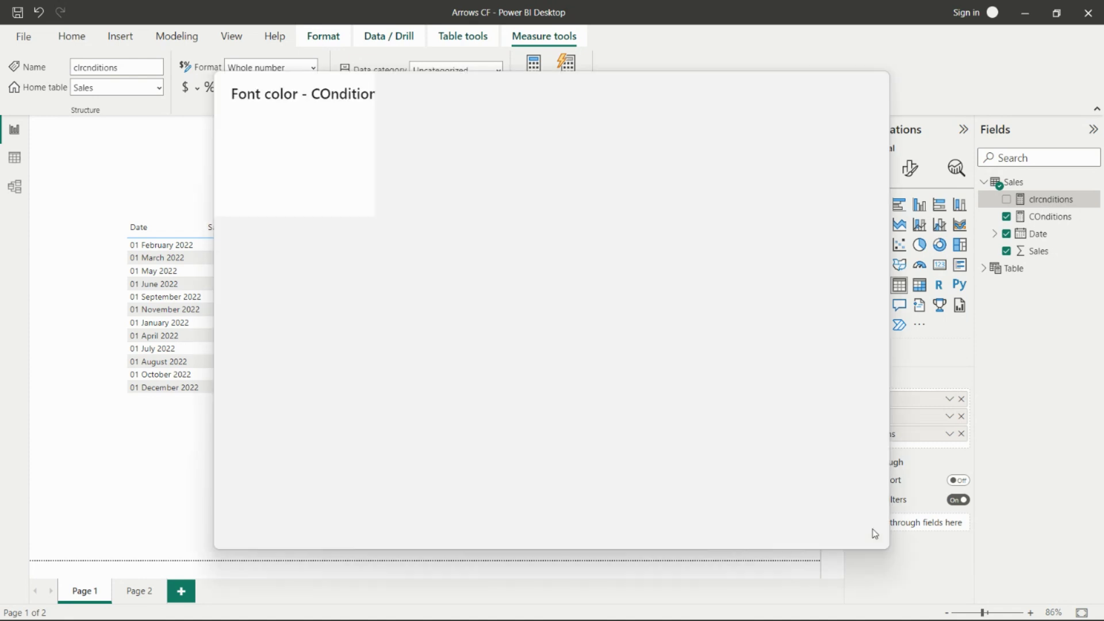
Set the font colour format style to Rules based on the clrcnditions field
left_click(329, 158)
left_click(316, 201)
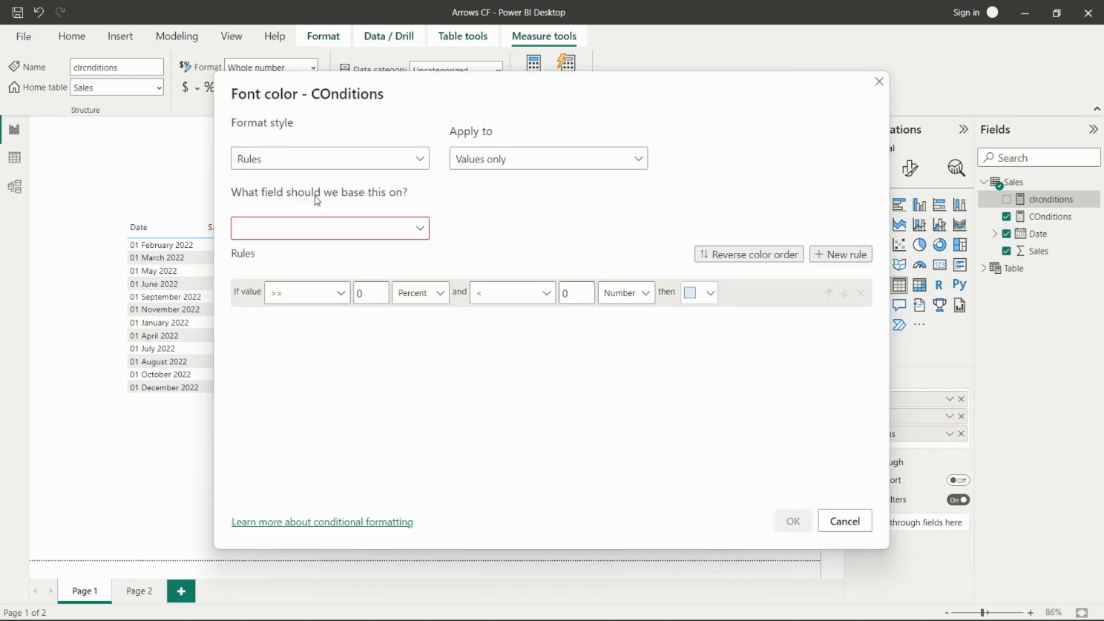
left_click(310, 227)
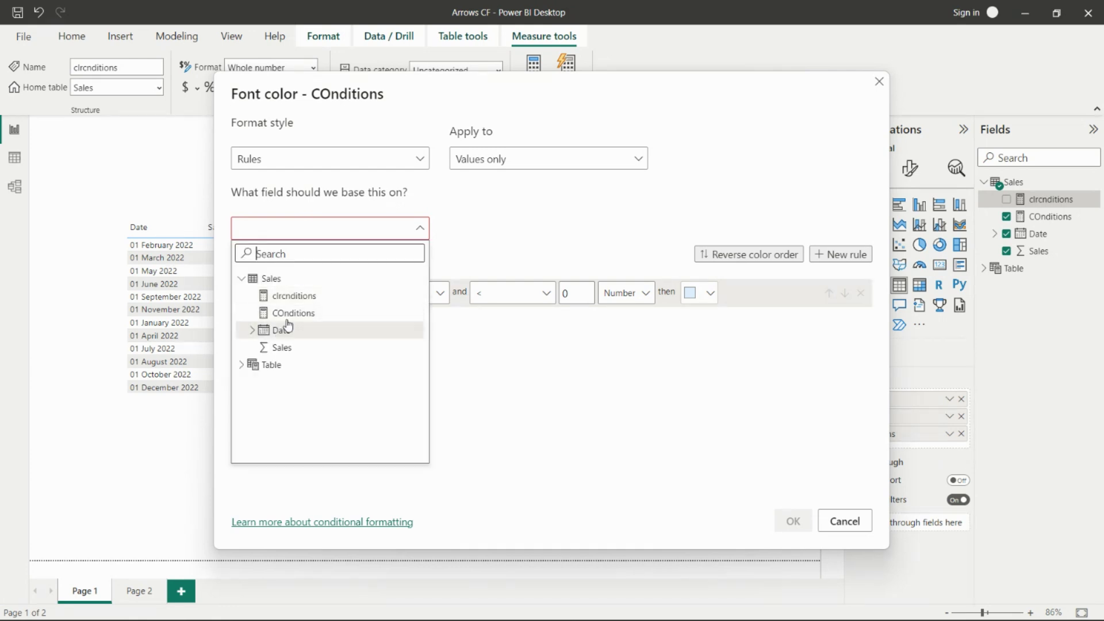
left_click(294, 297)
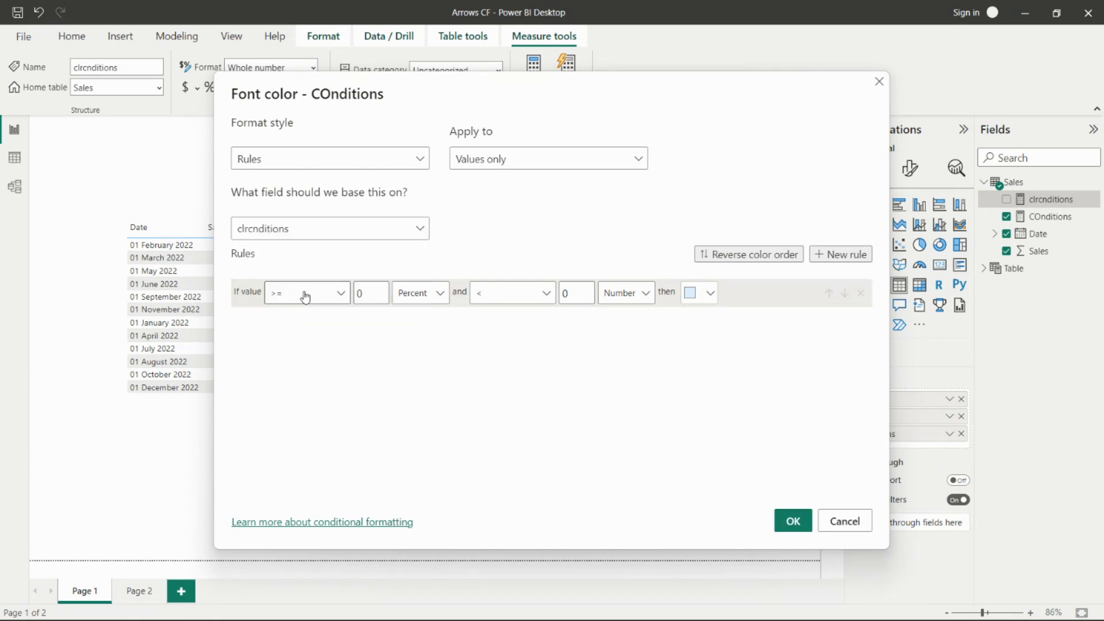
Make the first rule: value = 1 as Number, coloured green
left_click(305, 295)
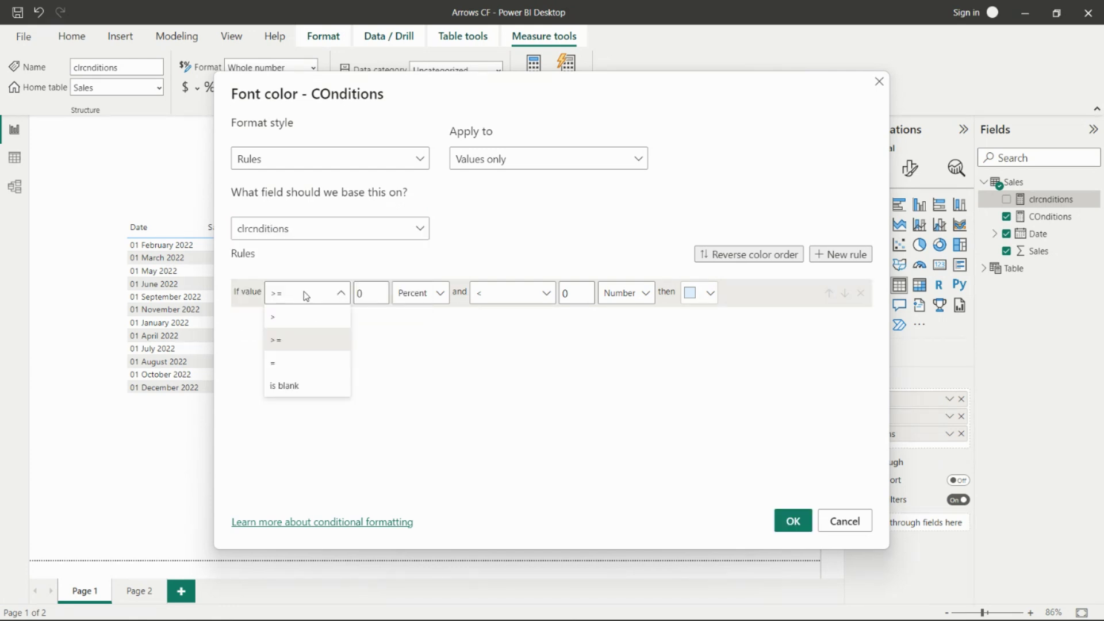
left_click(292, 363)
double_click(362, 293)
type("1")
left_click(421, 293)
left_click(418, 319)
left_click(711, 293)
left_click(625, 500)
left_click(765, 325)
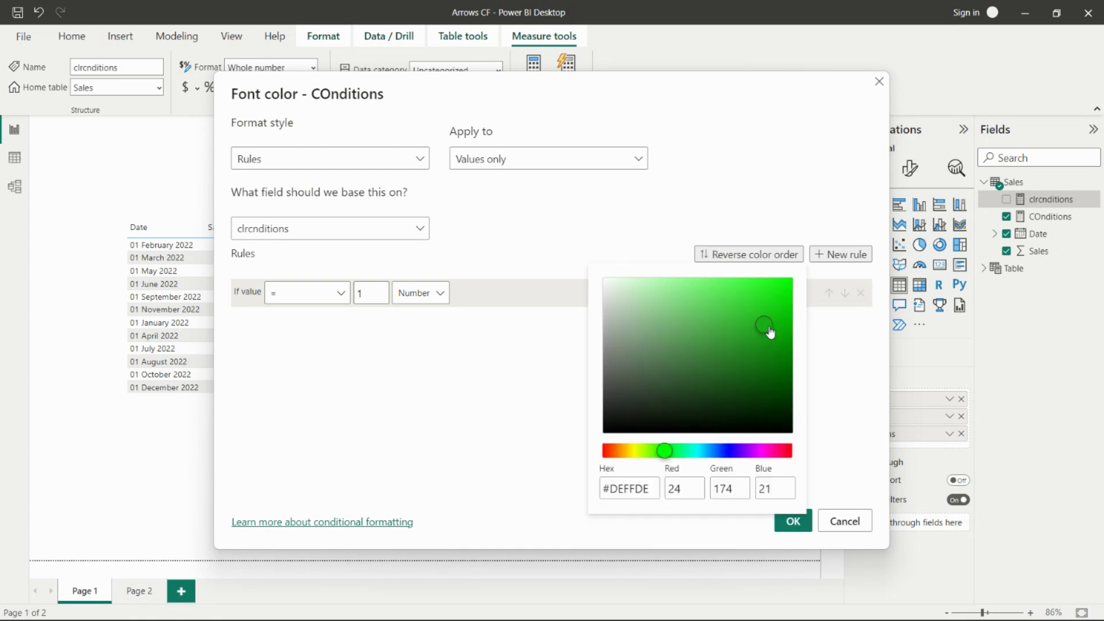
left_click(837, 368)
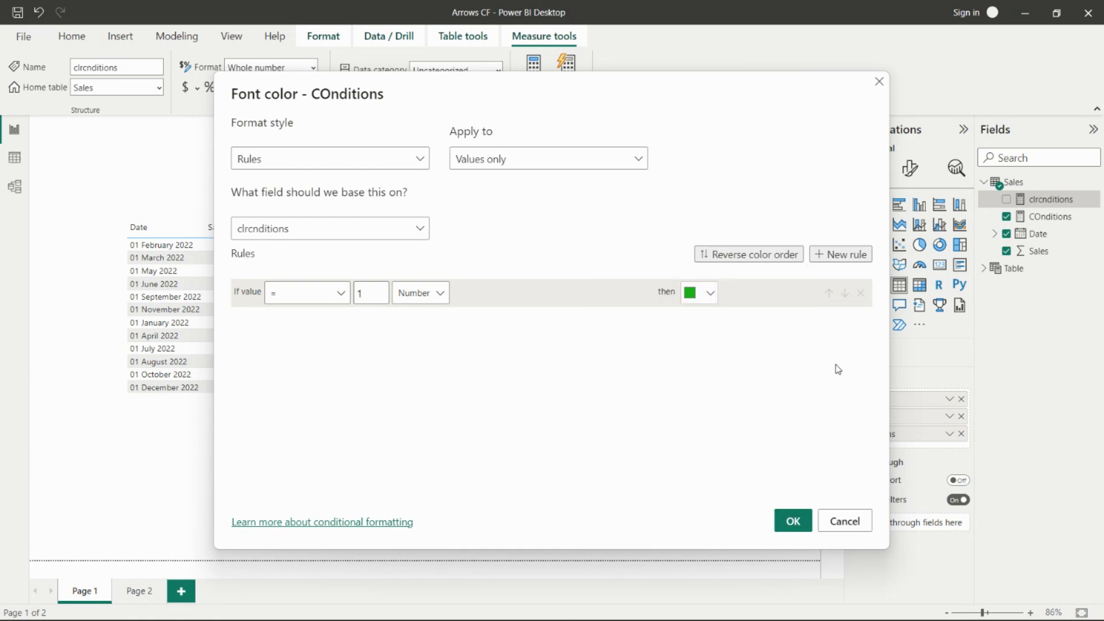
Add a second rule, value = 0 as Number in red, and apply with OK
left_click(834, 254)
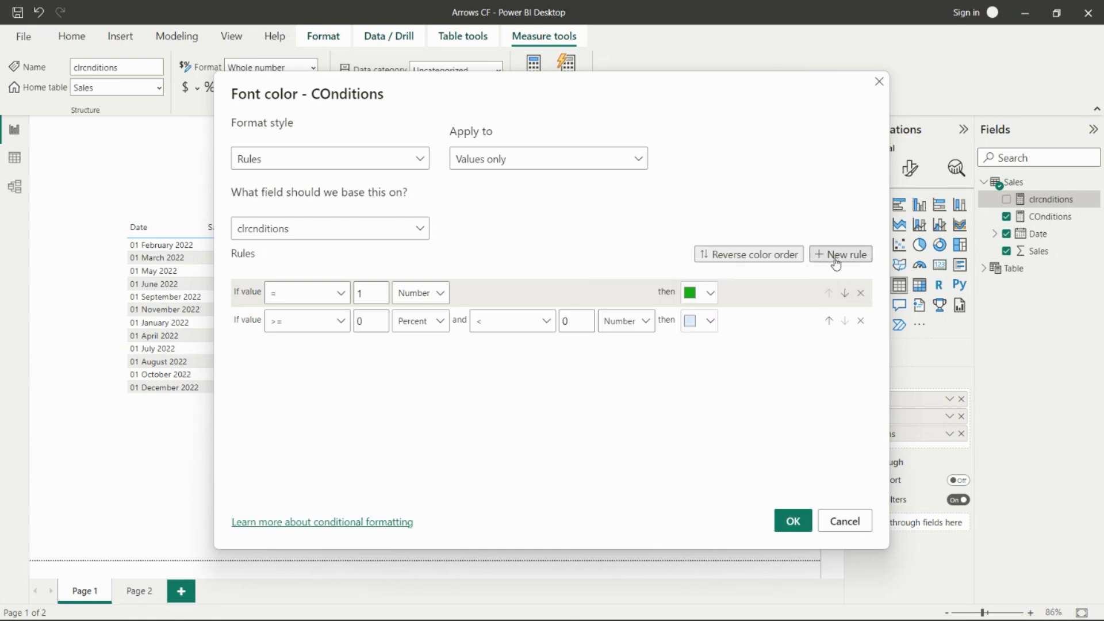
left_click(320, 325)
left_click(319, 402)
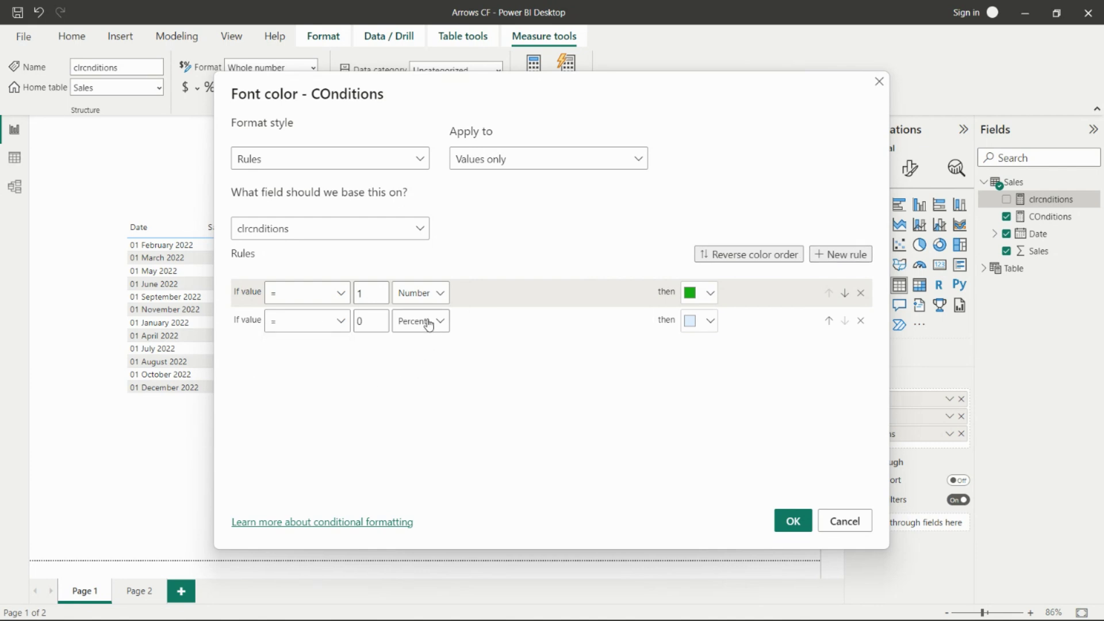
left_click(430, 320)
left_click(416, 347)
left_click(794, 522)
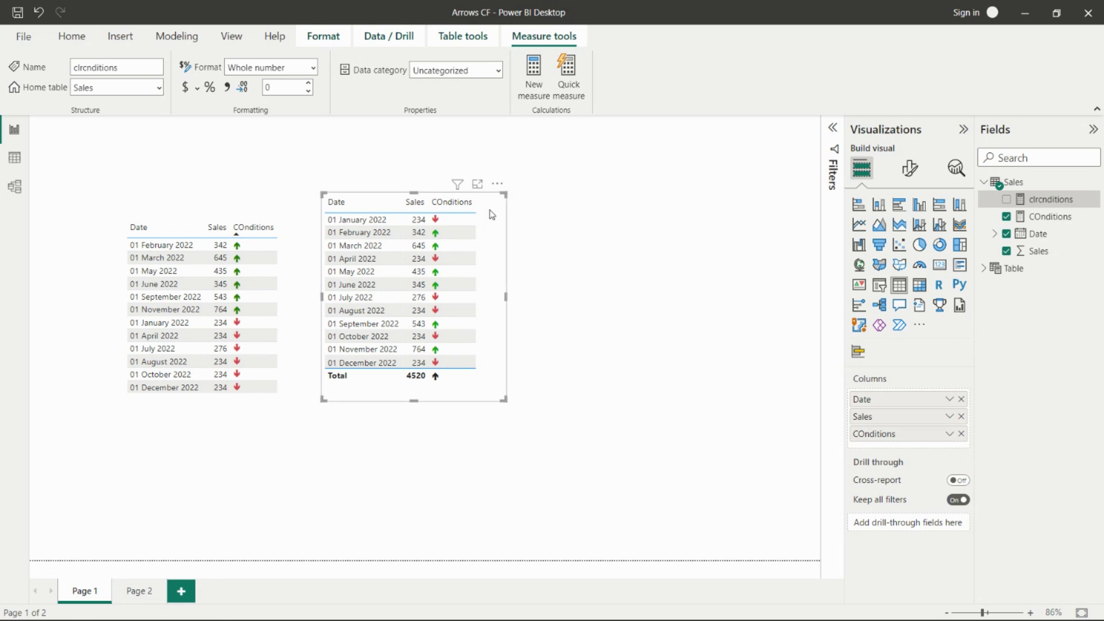
Under Cell elements, pick the COnditions series and enable its background colour formatting
left_click(915, 174)
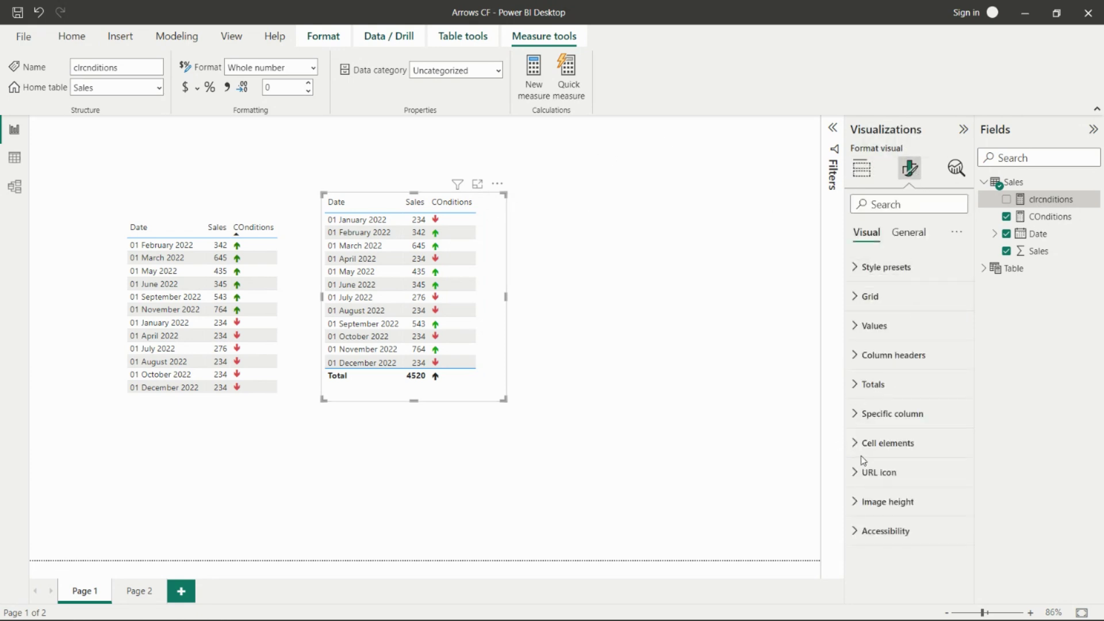
left_click(854, 444)
left_click(936, 507)
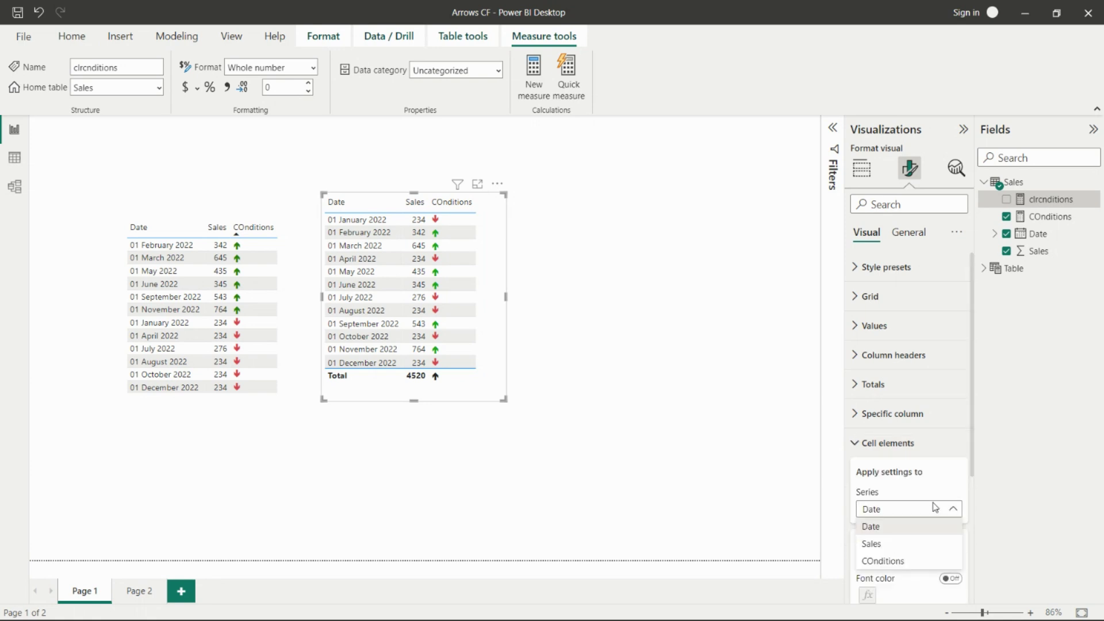
left_click(895, 562)
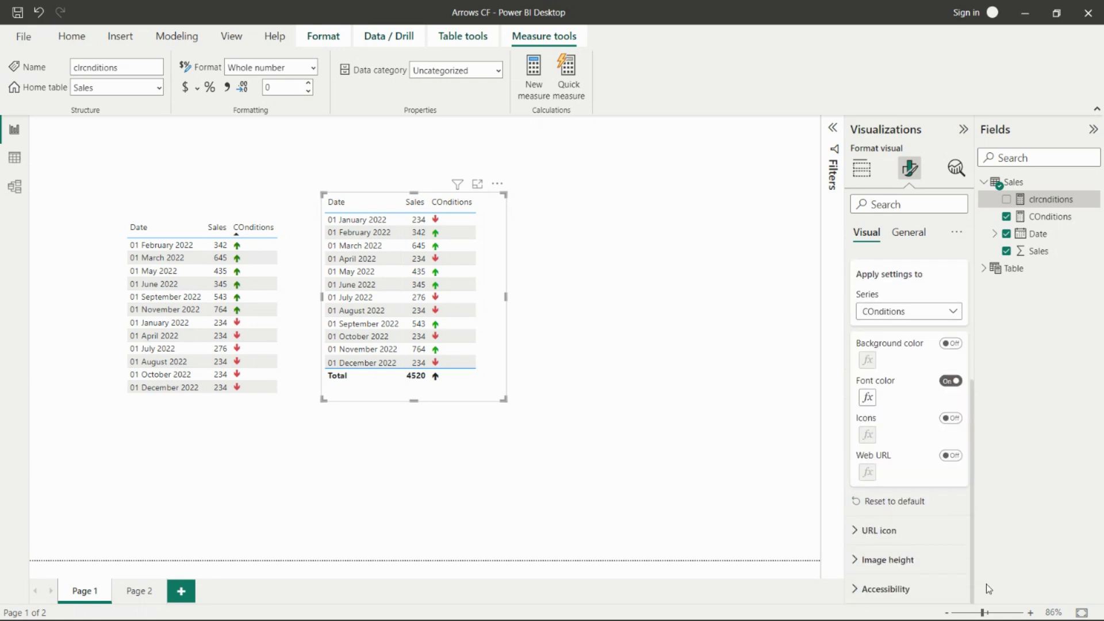
left_click(951, 344)
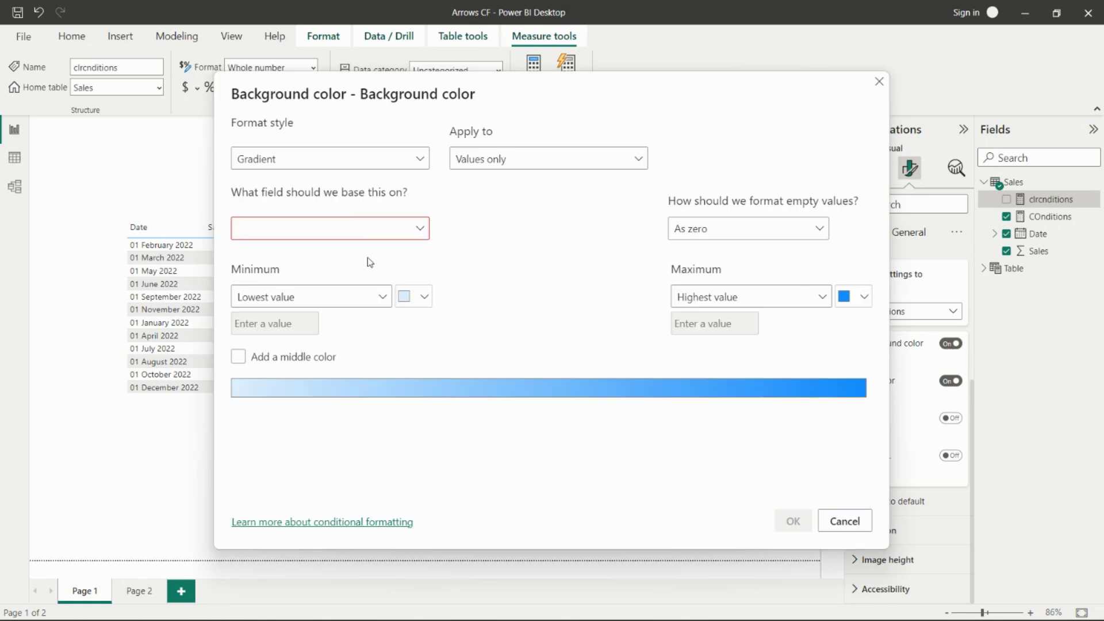
Set the background colour format style to Rules based on clrcnditions
left_click(392, 163)
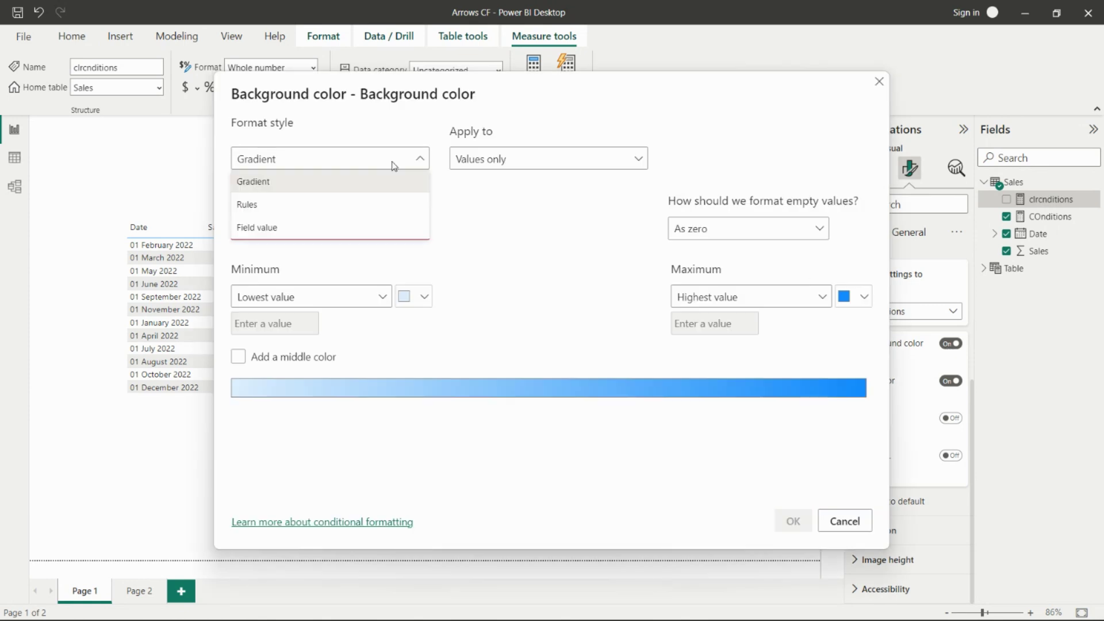
left_click(371, 204)
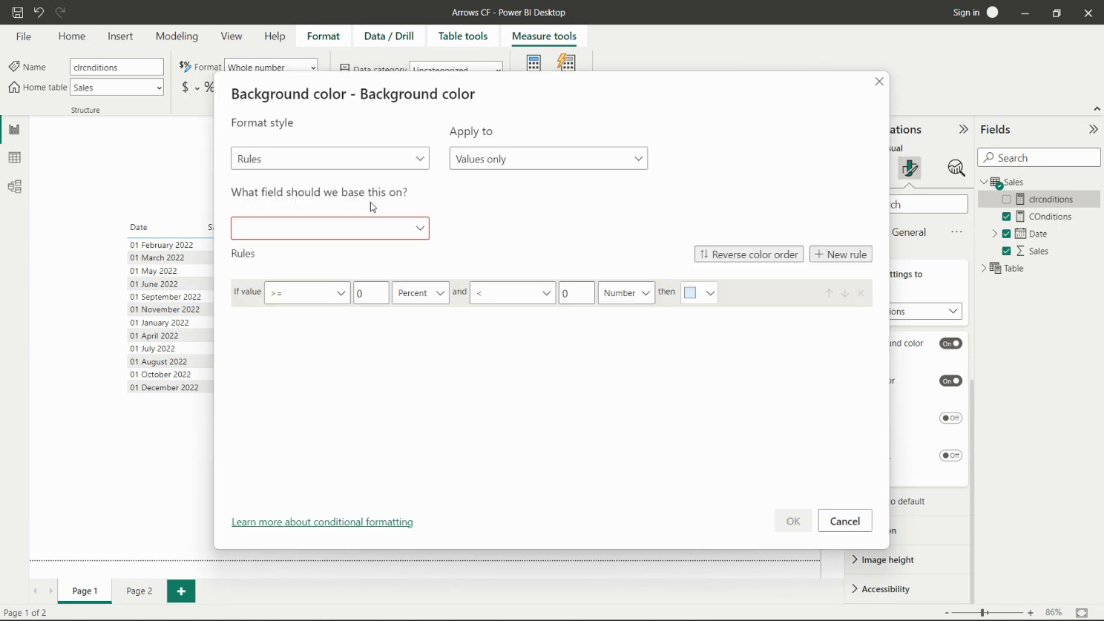
left_click(394, 233)
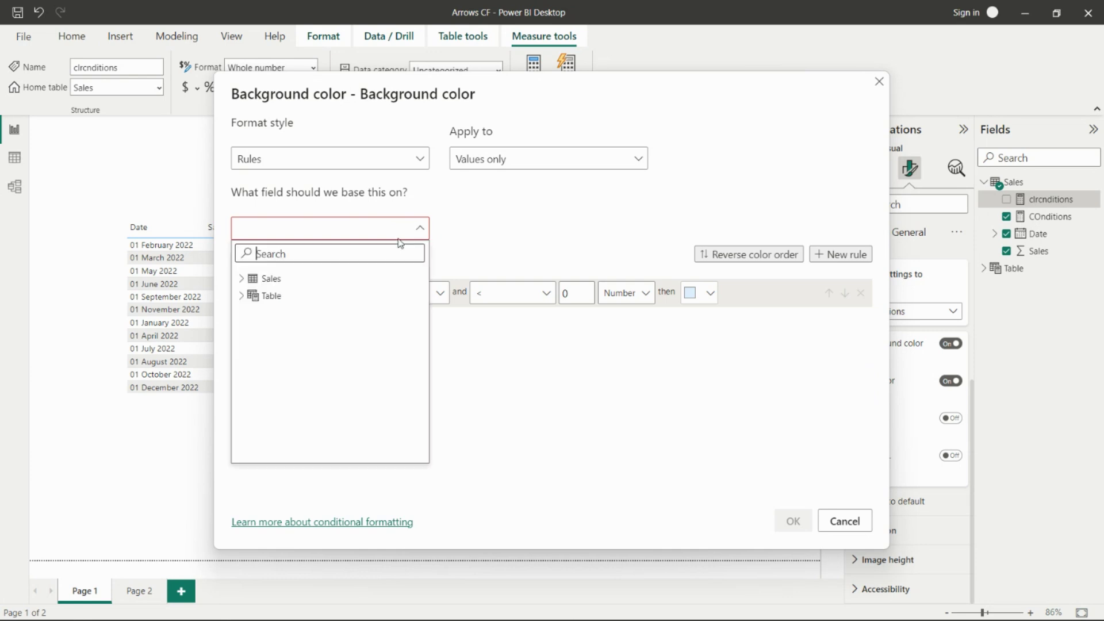
left_click(241, 280)
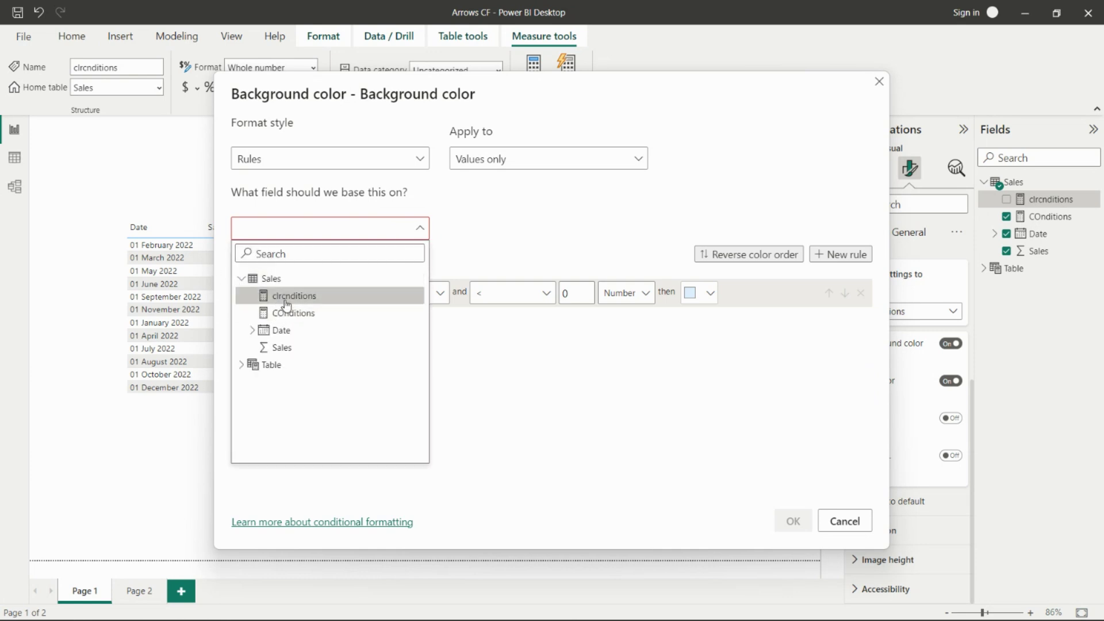
left_click(282, 295)
Add a rule: value = 1 as Number gets light blue, then confirm with OK
left_click(319, 303)
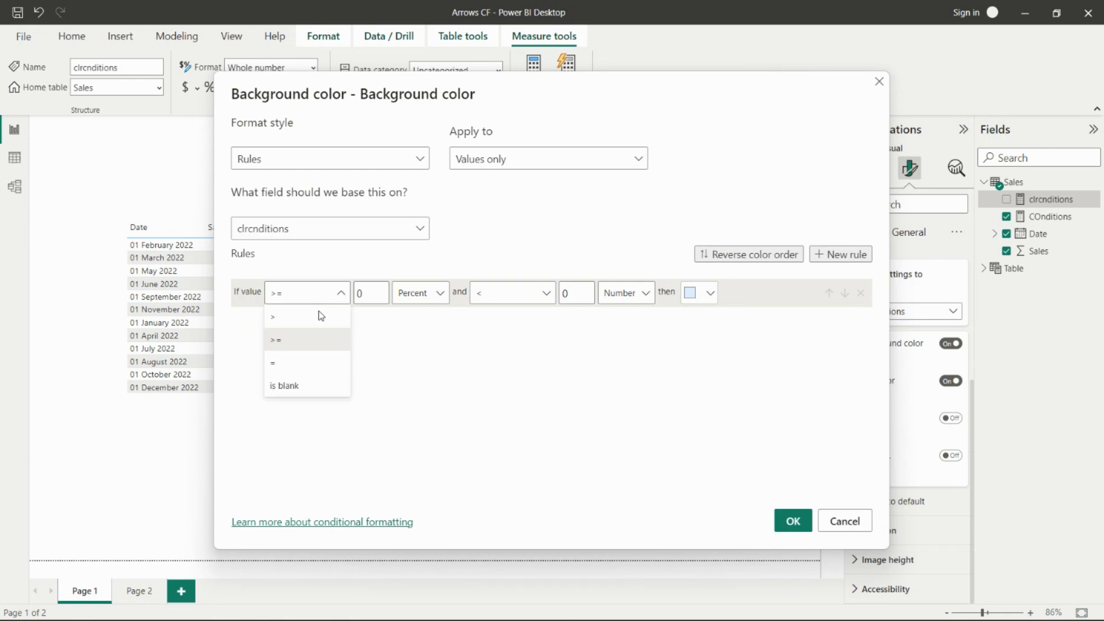
left_click(311, 366)
double_click(362, 293)
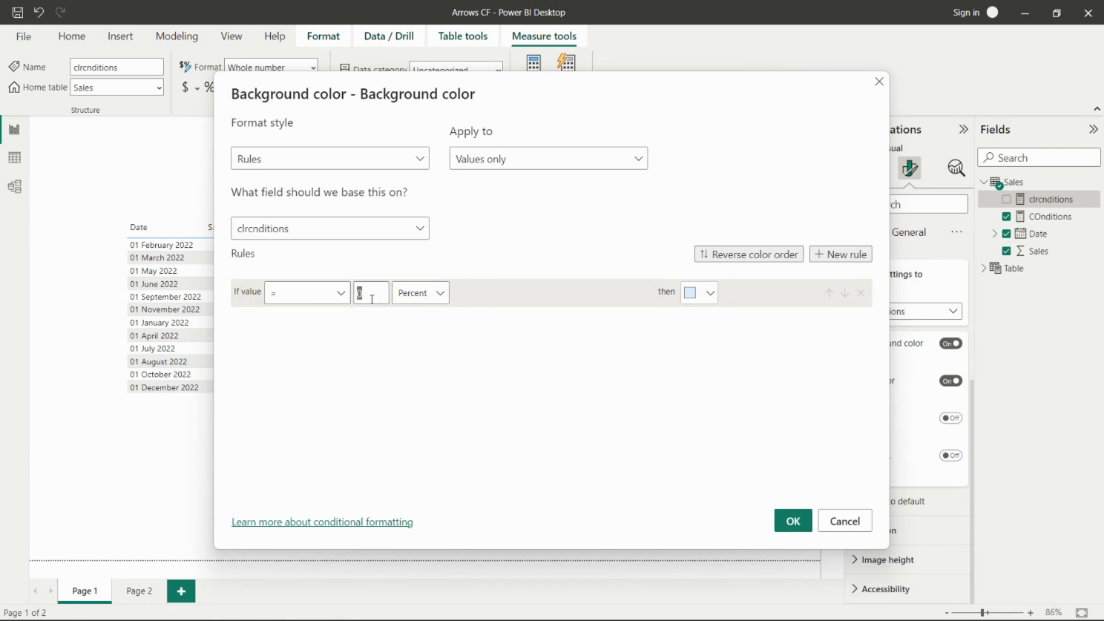
type("1")
left_click(420, 296)
left_click(430, 303)
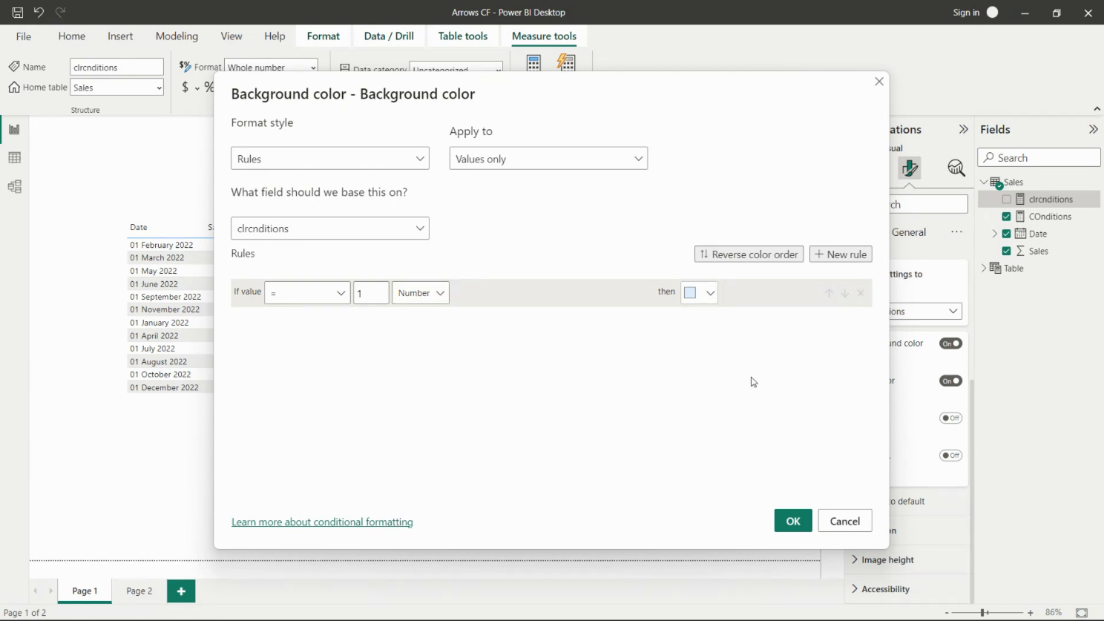
left_click(793, 521)
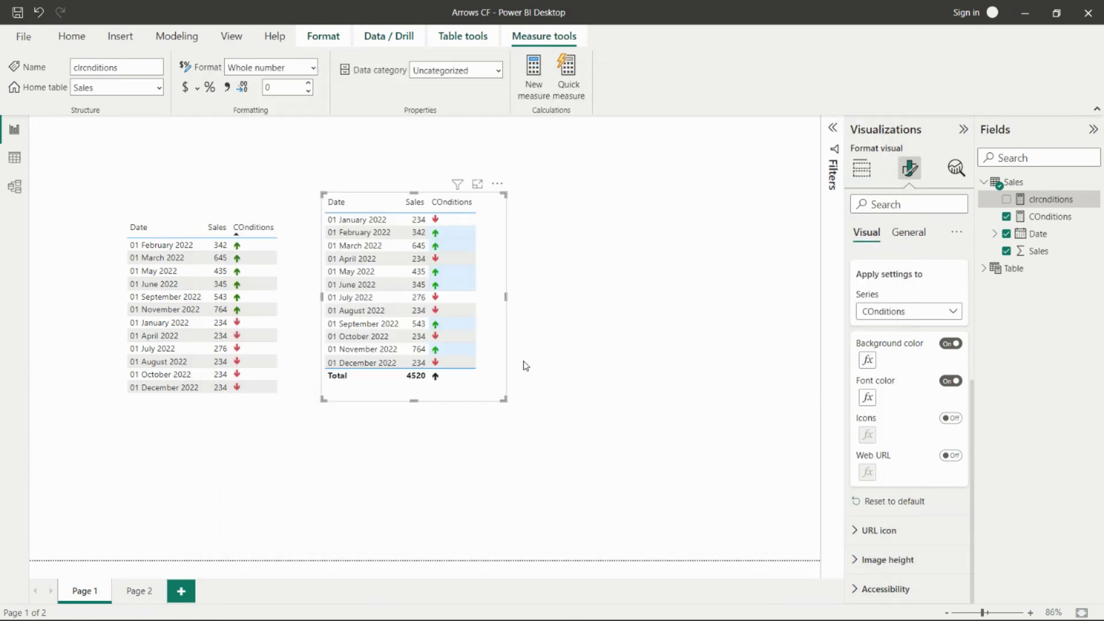
Sort the table by COnditions, then deselect and reselect the table visual
left_click(435, 212)
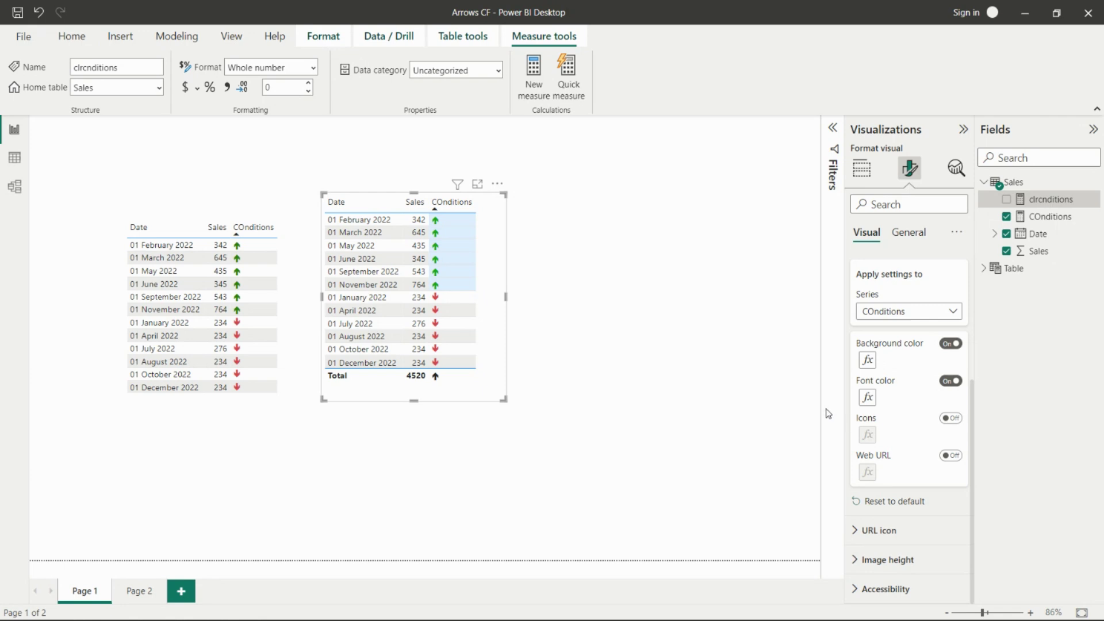
left_click(634, 355)
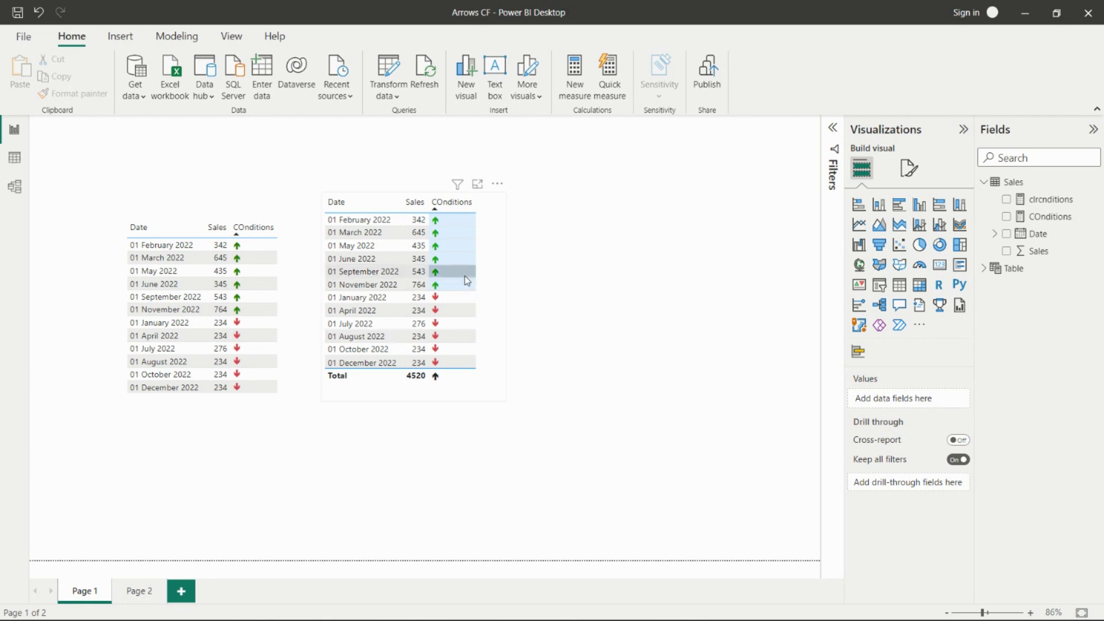
left_click(434, 210)
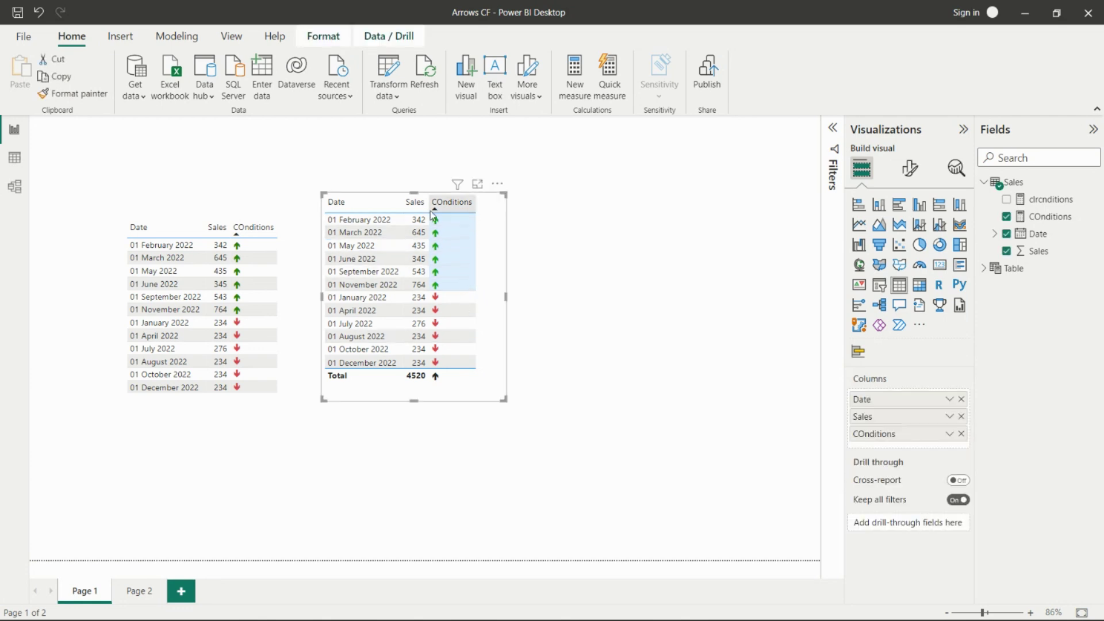